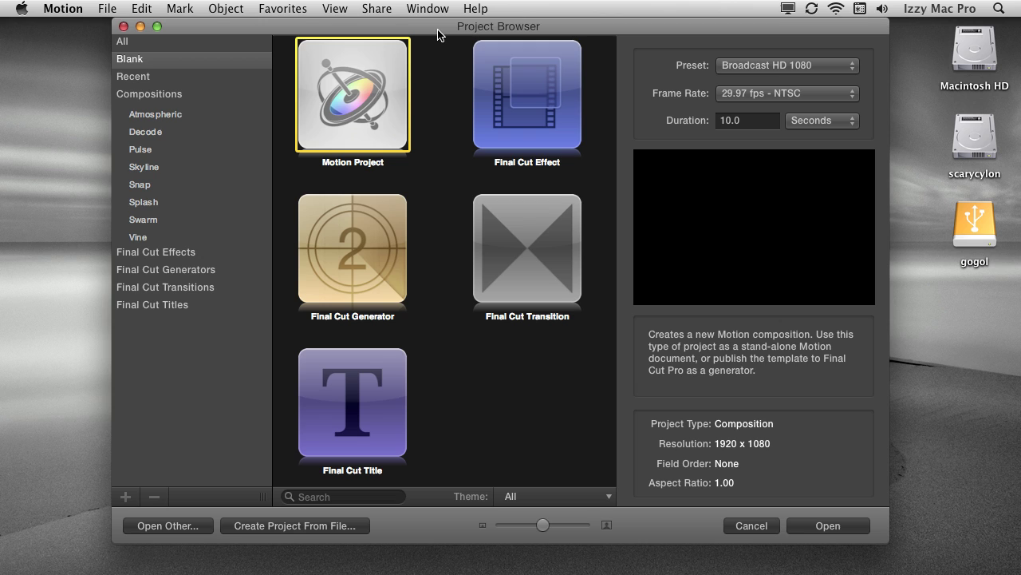
Expand original-photos in Finder and preview IMG_0443.JPG through IMG_0447.JPG in Quick Look
key("super+Tab")
key("super+Tab")
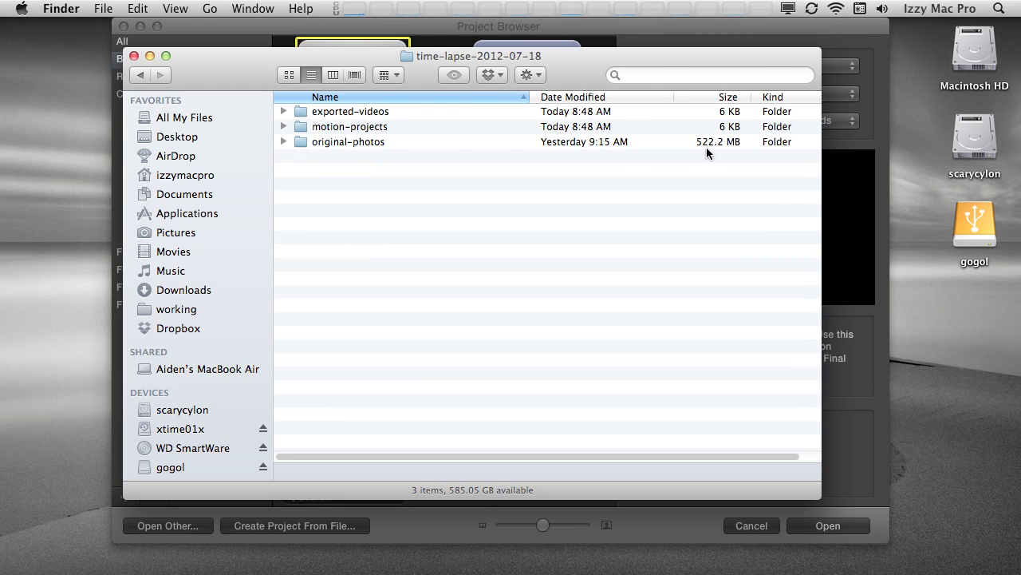
left_click(284, 143)
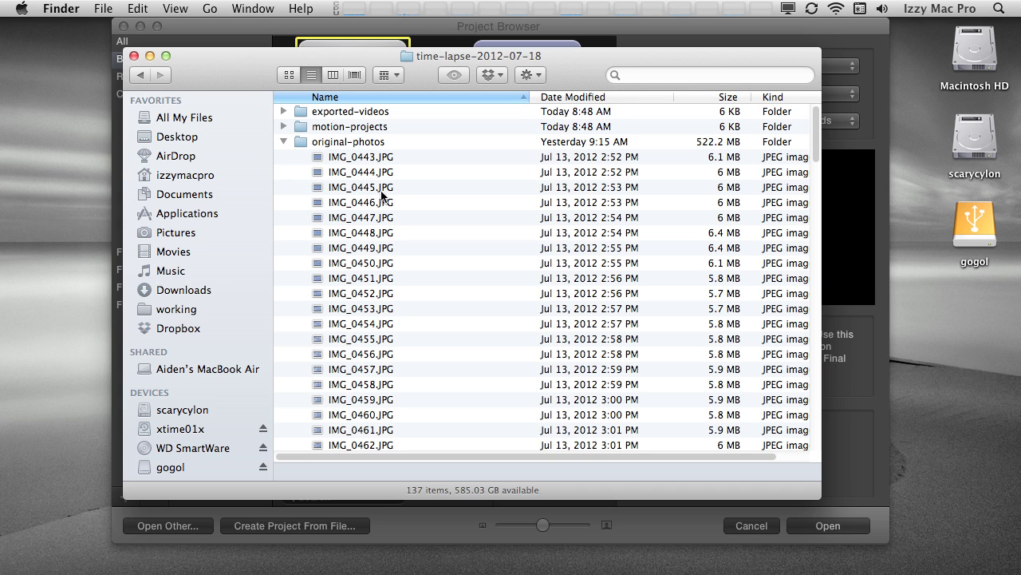
left_click(353, 158)
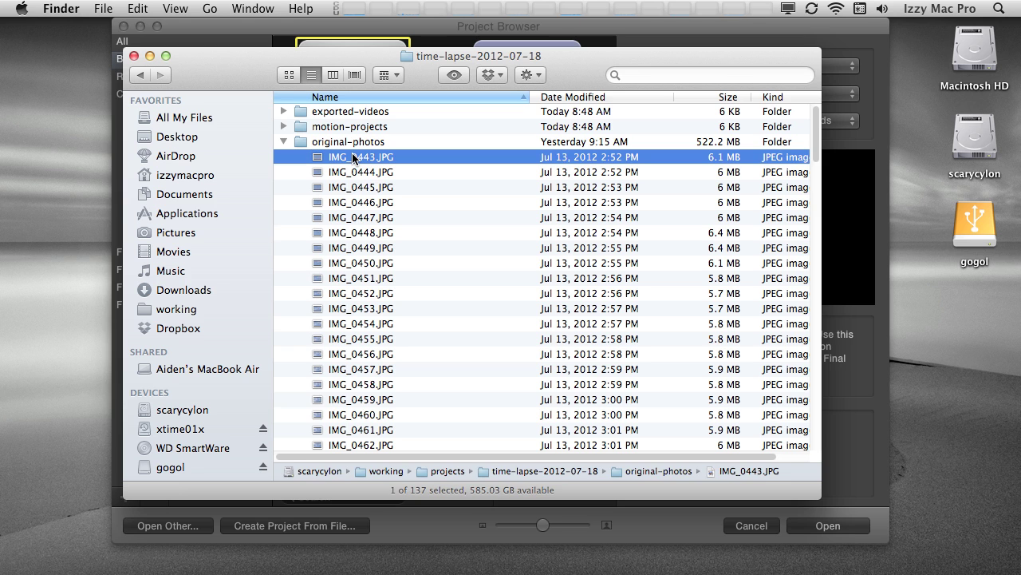
key("space")
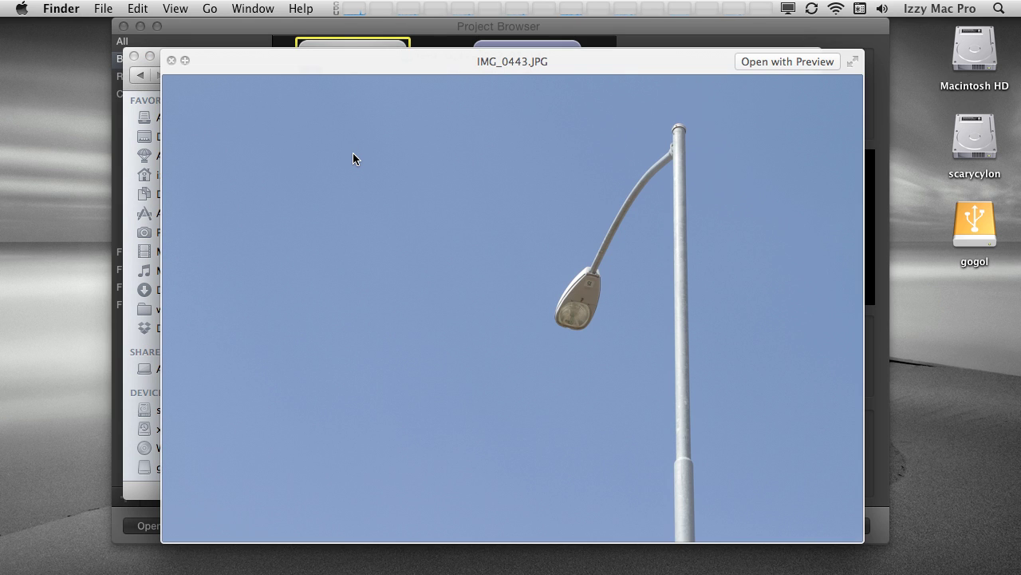
key("Down")
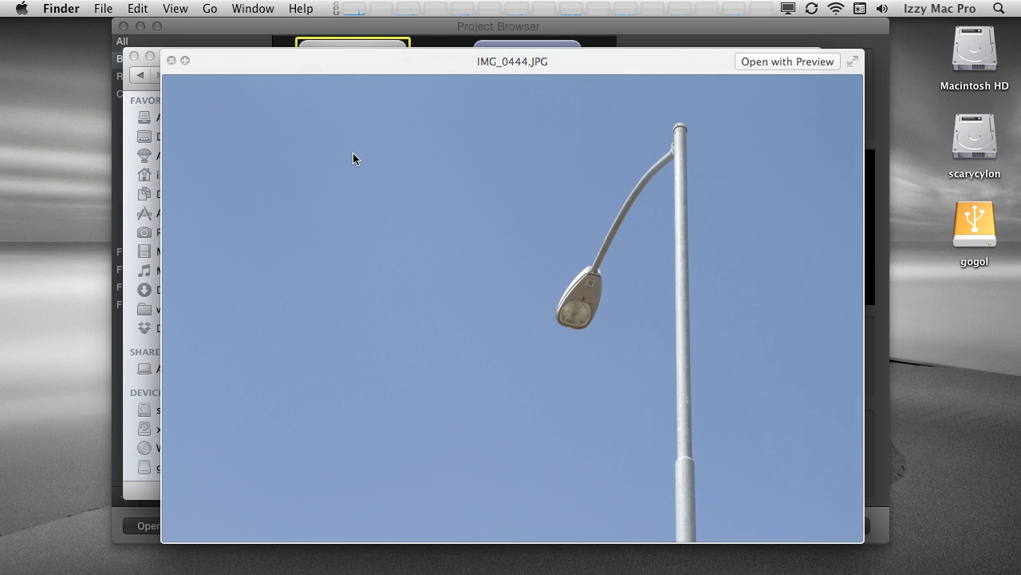
key("Down")
key("Down")
key("Down")
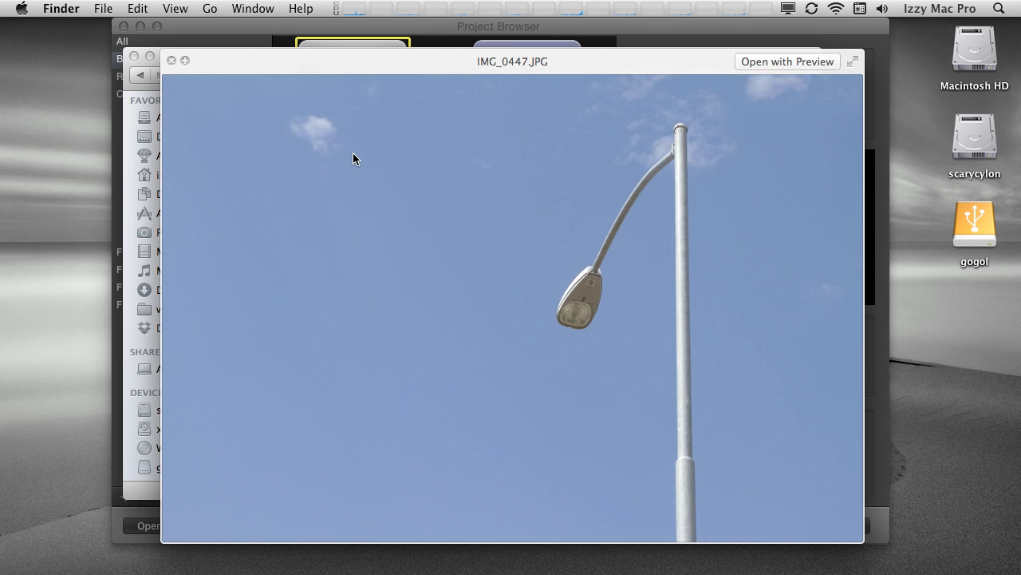
key("Down")
key("Down")
key("Down")
key("Down")
key("Down")
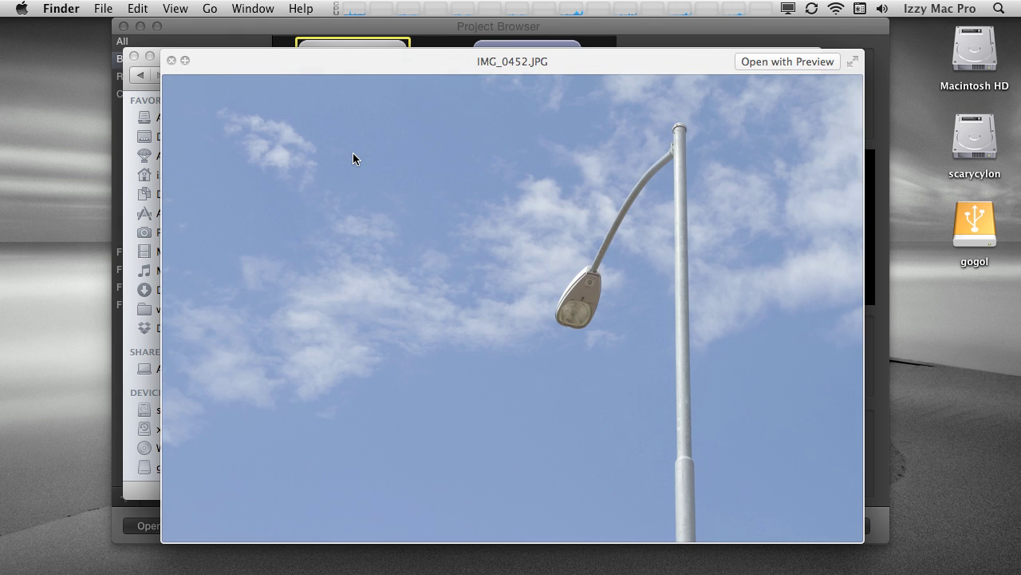
key("space")
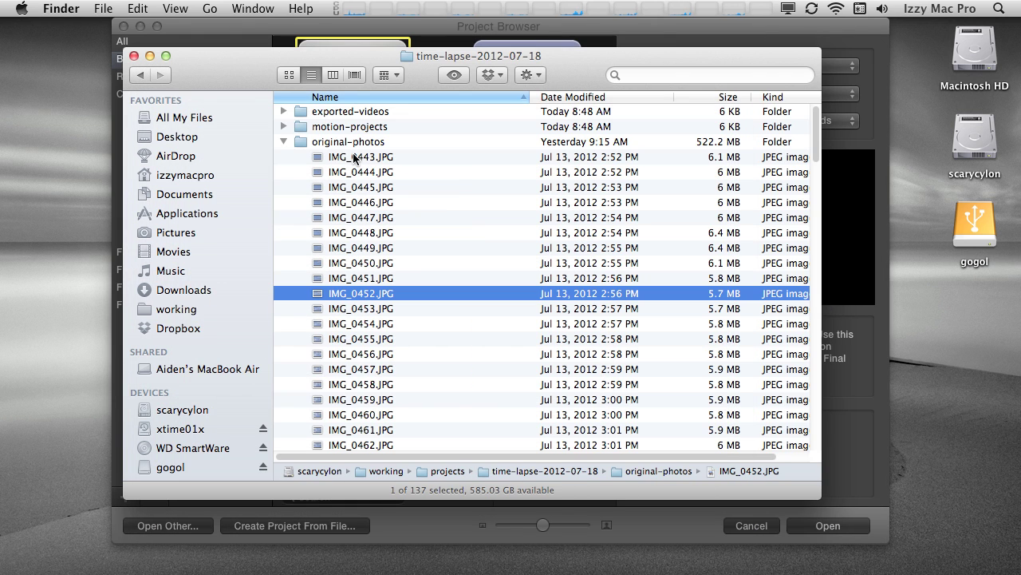
Duplicate the original-photos folder and rename the copy 'photos to resize'
left_click(284, 141)
left_click(305, 141)
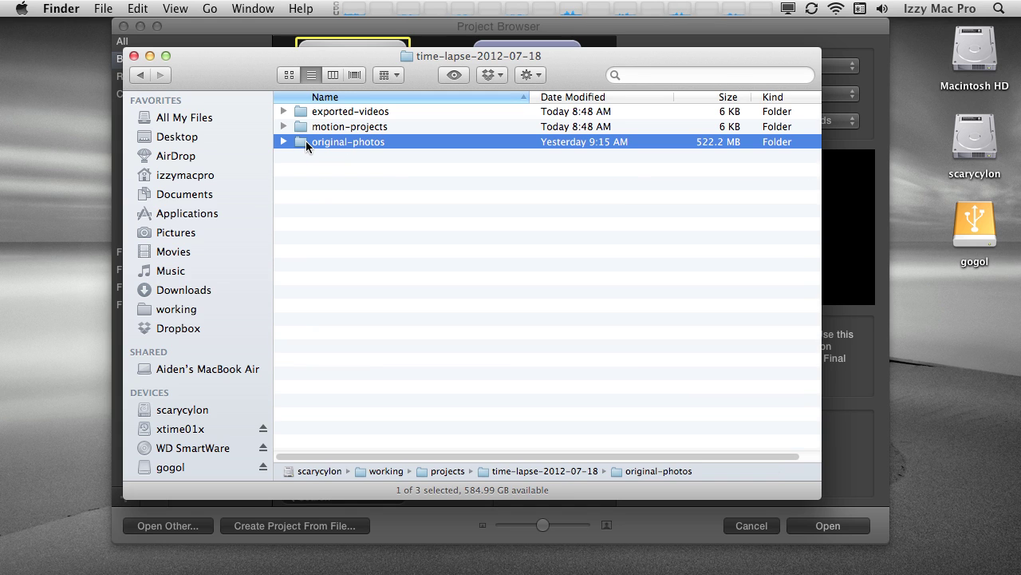
left_click(102, 6)
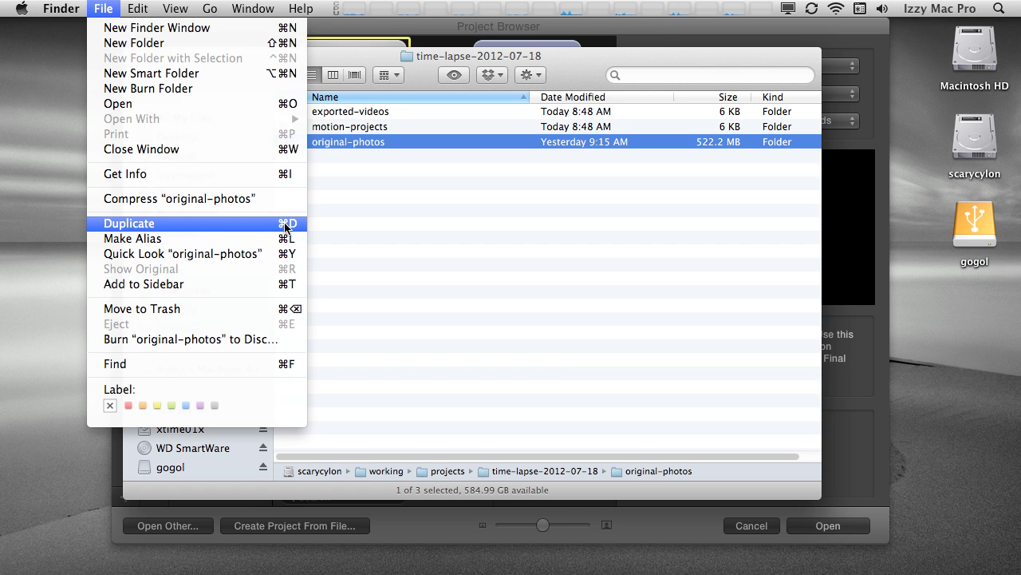
left_click(216, 227)
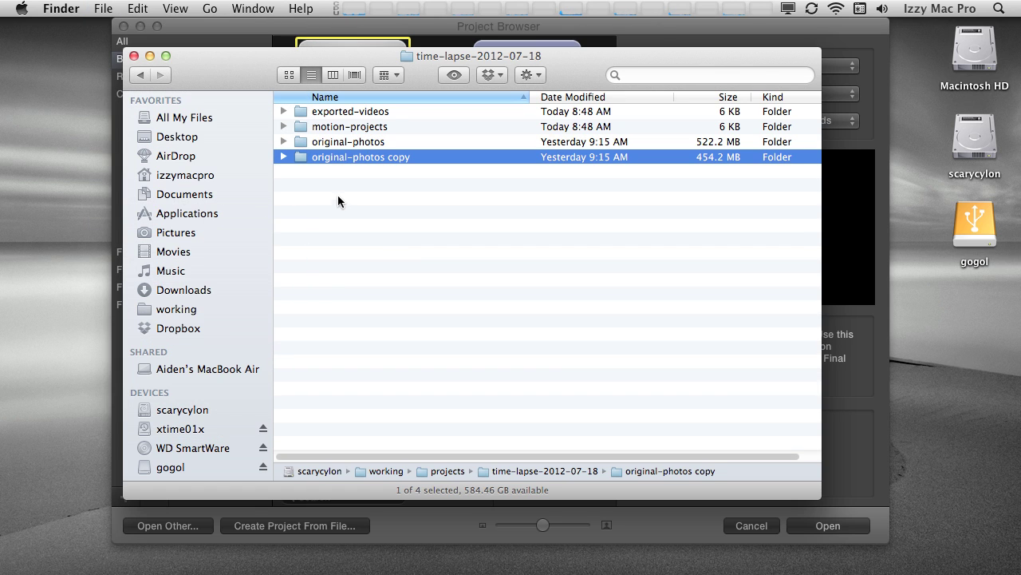
key("Return")
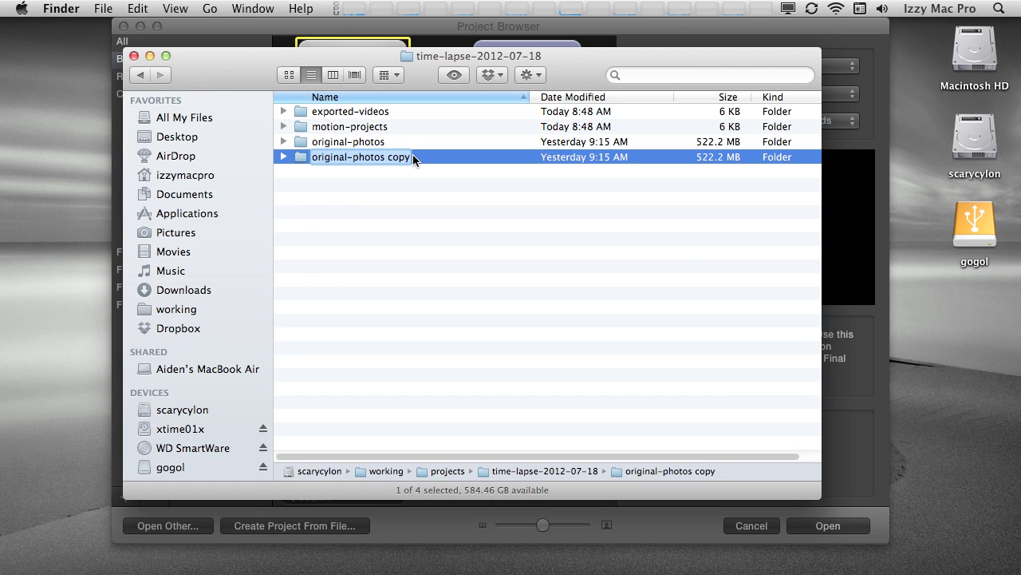
key("Right")
key("BackSpace")
key("BackSpace")
key("BackSpace")
key("BackSpace")
key("BackSpace")
key("BackSpace")
key("BackSpace")
key("BackSpace")
key("BackSpace")
key("BackSpace")
key("BackSpace")
key("BackSpace")
key("BackSpace")
key("BackSpace")
key("BackSpace")
key("BackSpace")
key("BackSpace")
key("BackSpace")
key("BackSpace")
key("BackSpace")
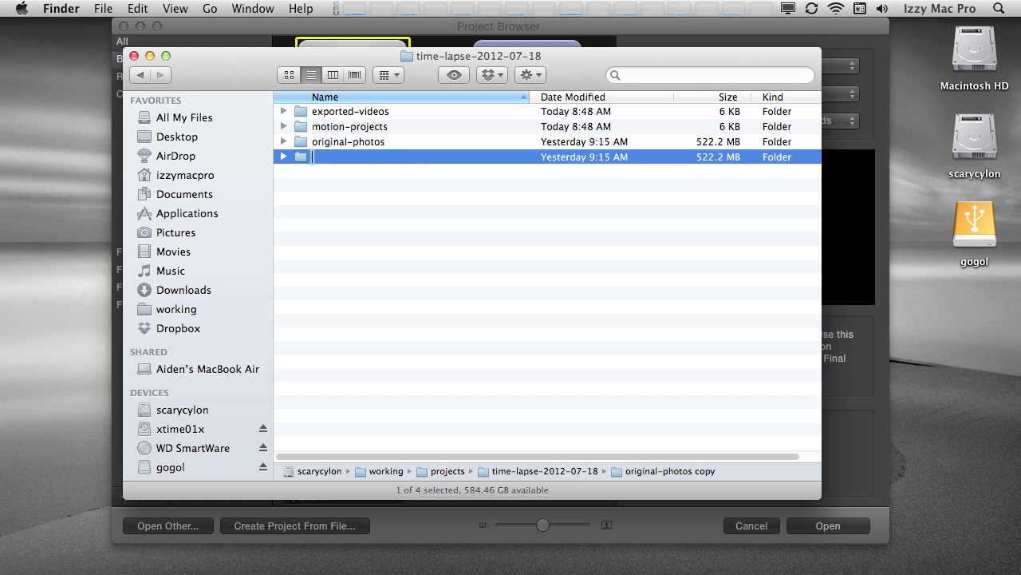
type("photos to r")
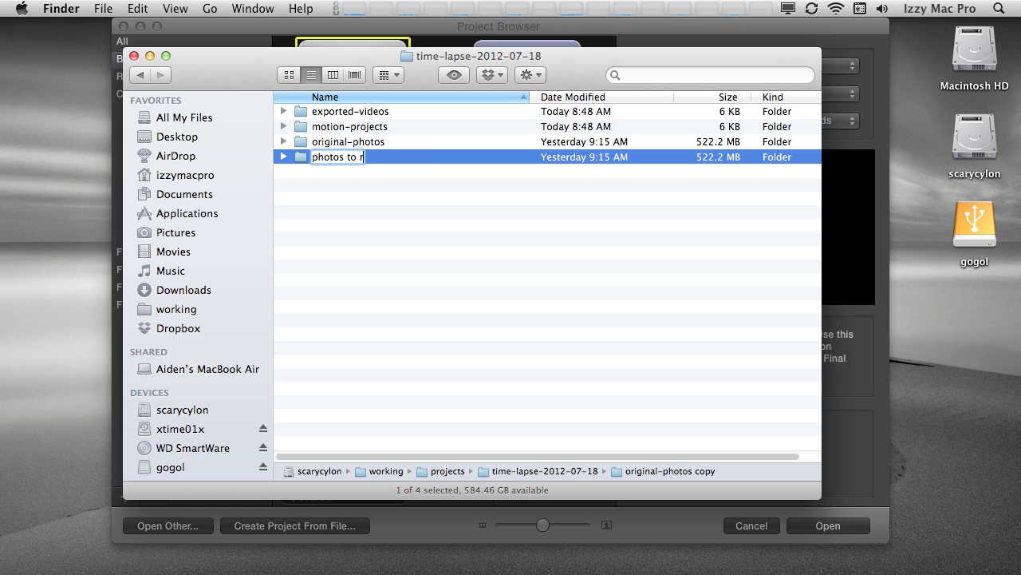
type("esize")
key("Return")
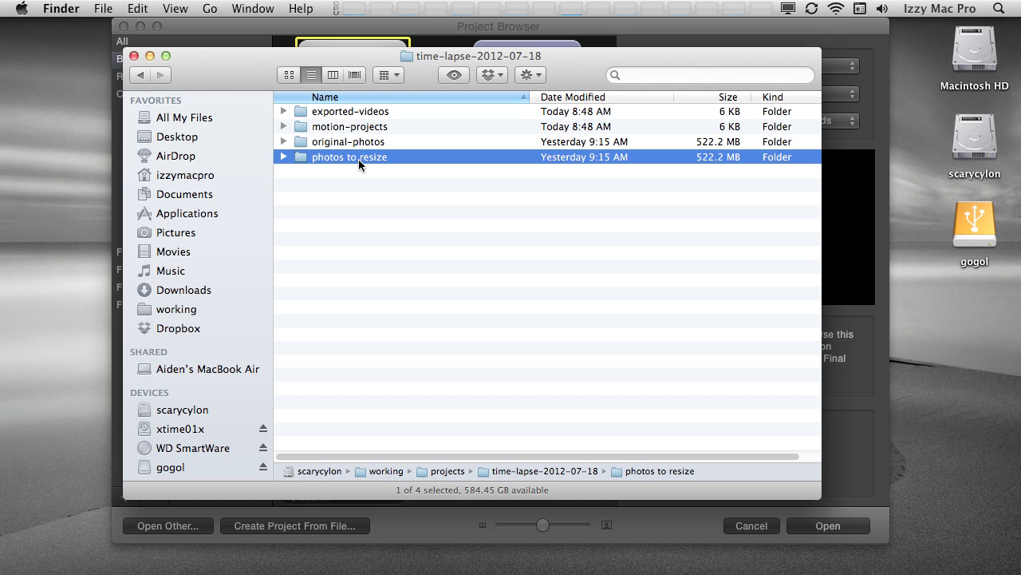
Launch Preview through a Spotlight search for 'preview'
left_click(1000, 8)
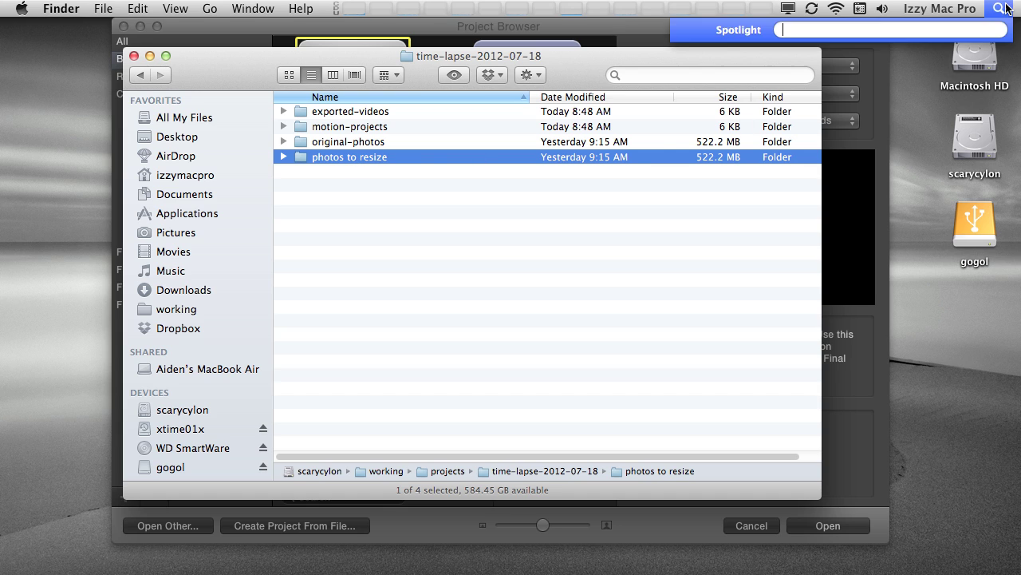
type("preview")
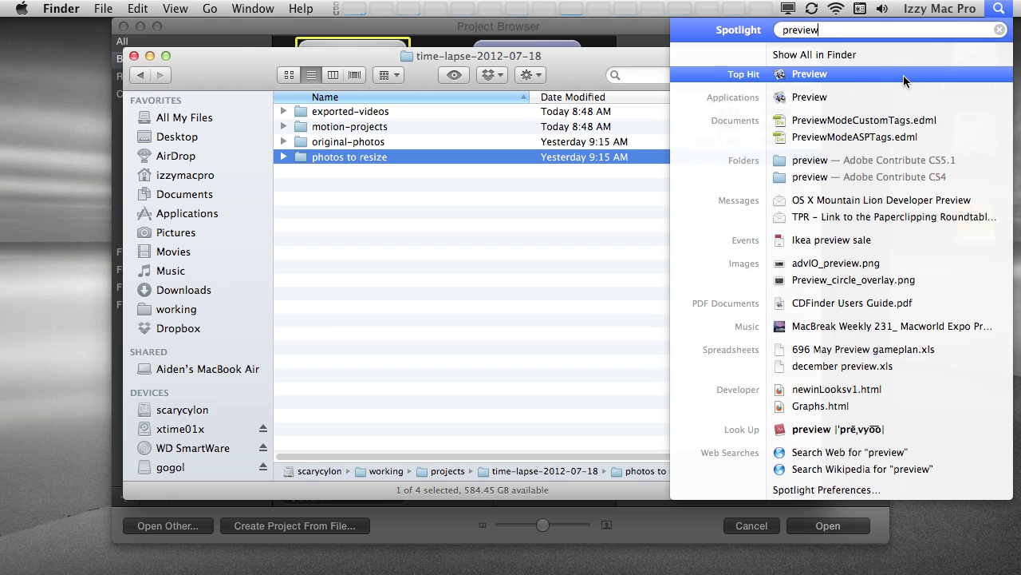
left_click(866, 76)
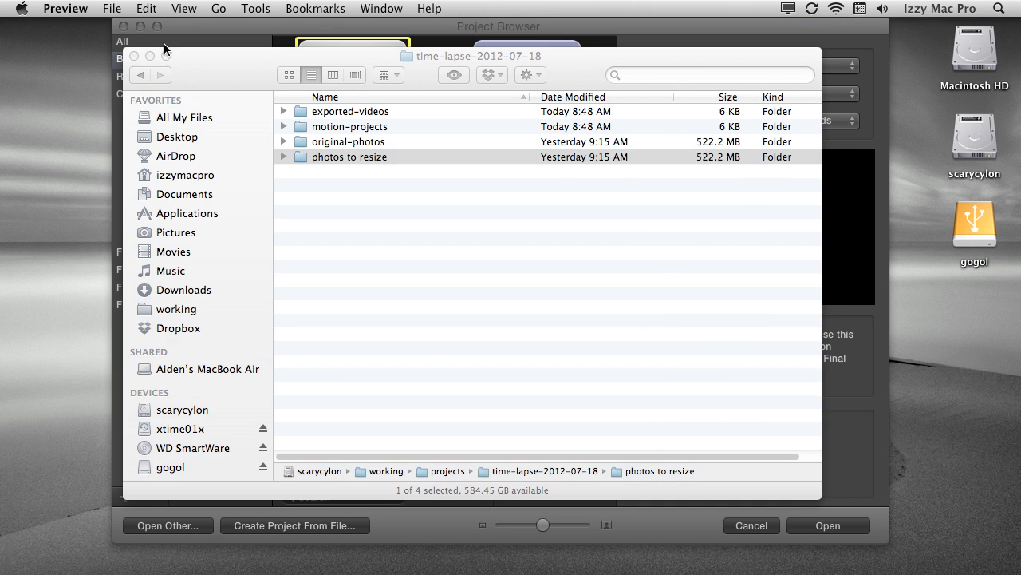
Open the 'photos to resize' folder in Preview, loading all its photos
left_click(116, 10)
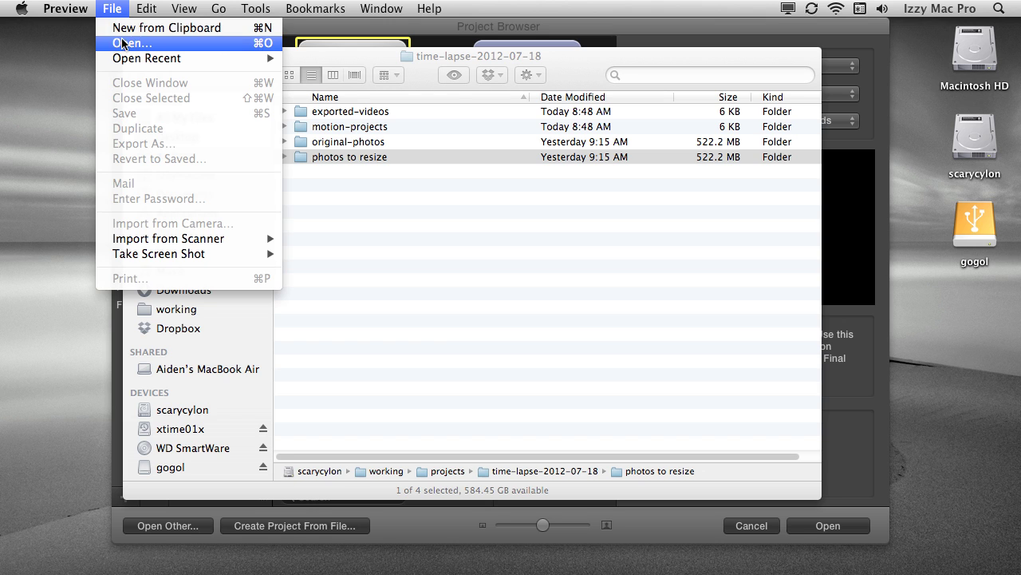
left_click(122, 42)
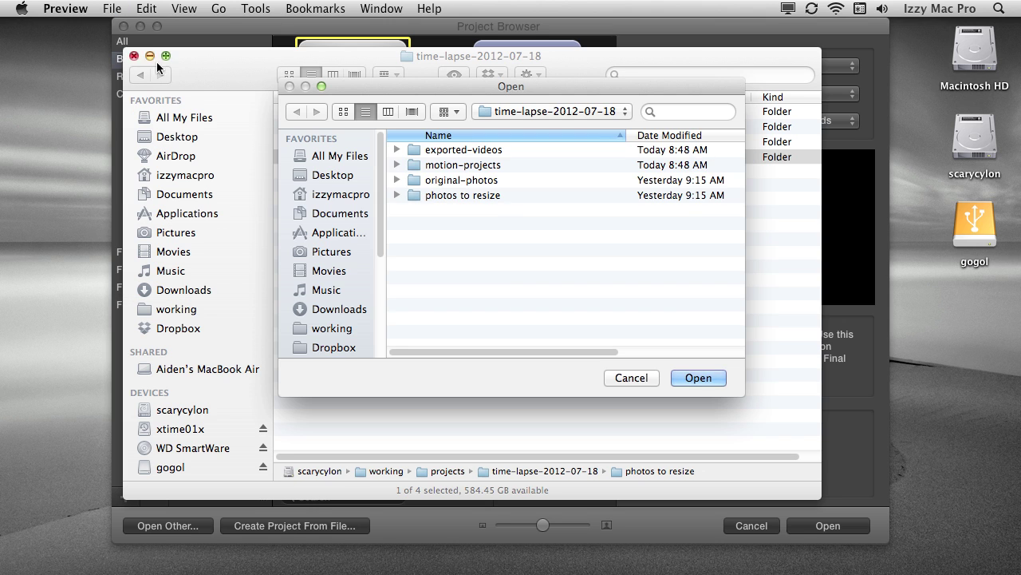
left_click(422, 194)
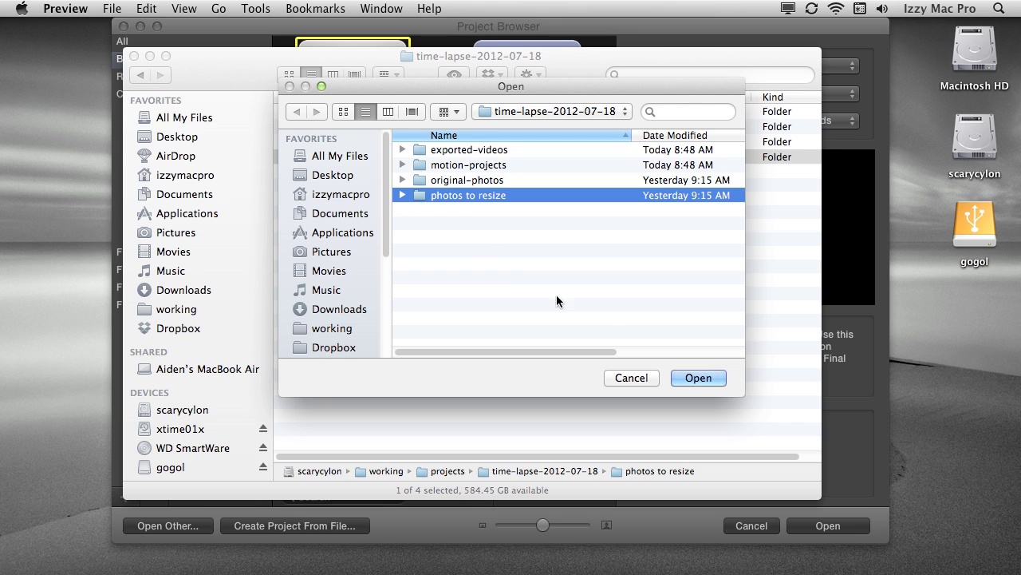
left_click(701, 379)
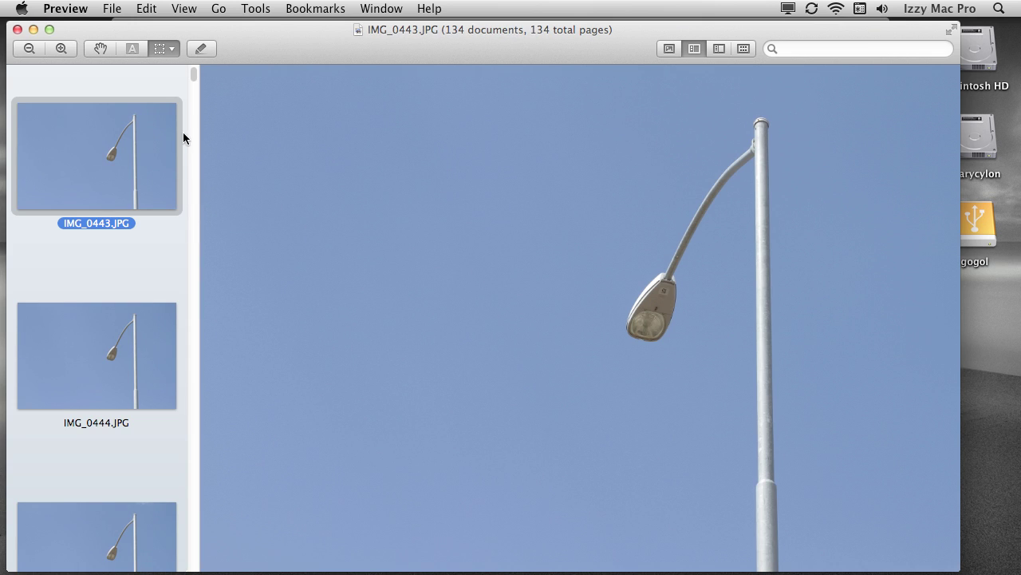
Check Preview's General preferences, then select all 134 photos in the sidebar
mouse_move(194, 74)
left_mouse_down()
mouse_move(200, 417)
mouse_move(178, 525)
mouse_move(191, 563)
mouse_move(184, 159)
mouse_move(206, 77)
left_mouse_up()
left_click(65, 8)
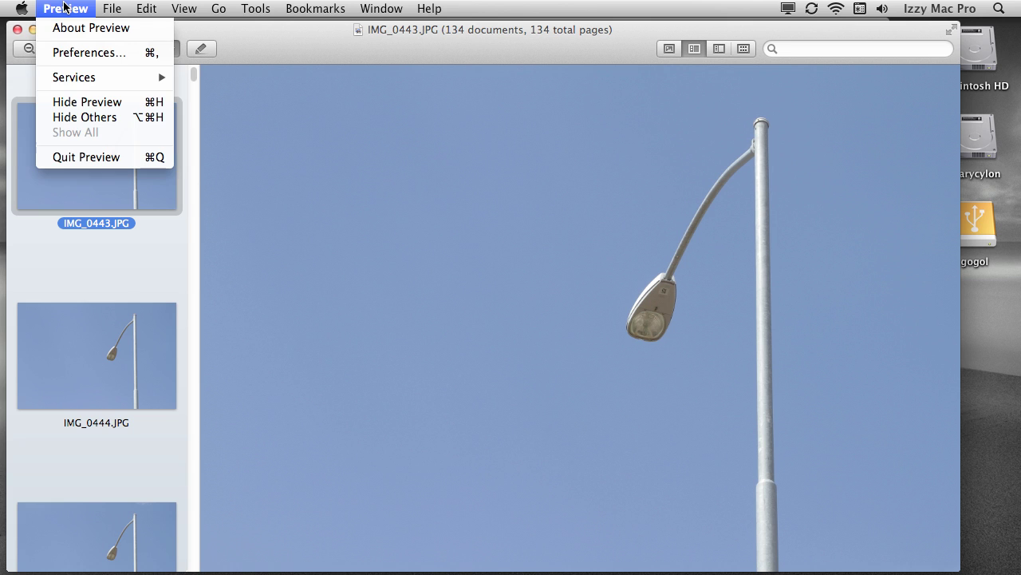
left_click(65, 52)
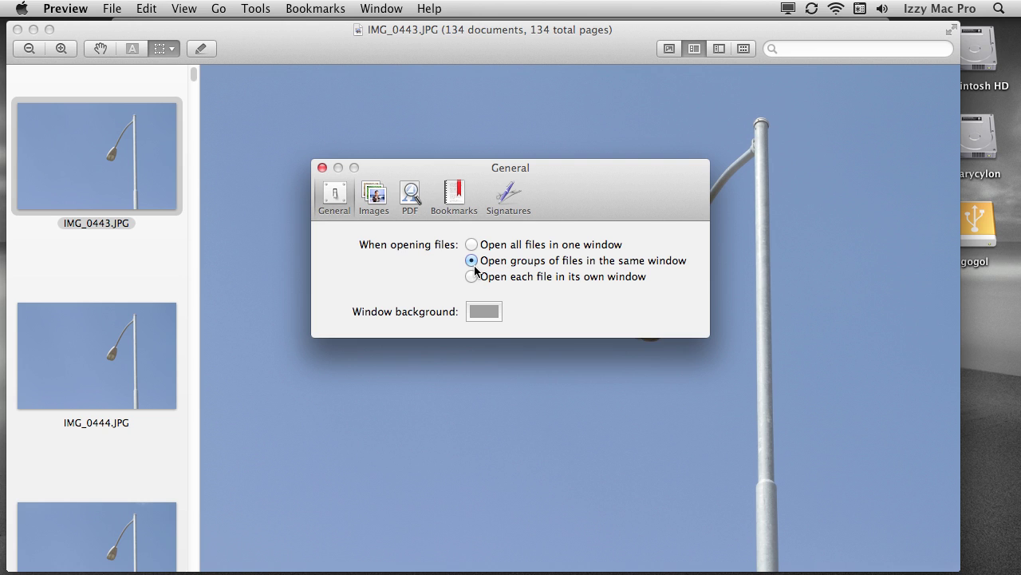
left_click(322, 167)
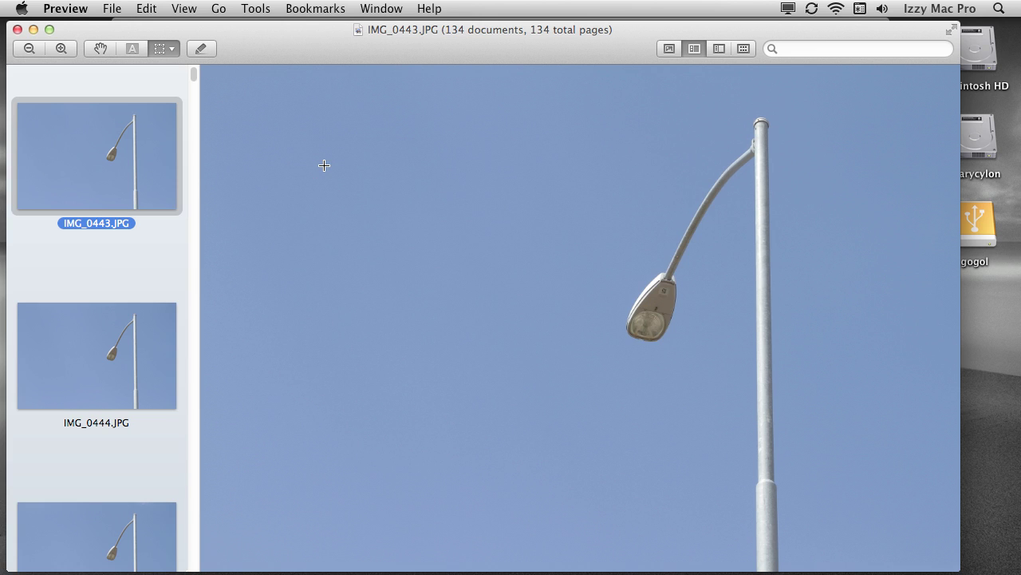
left_click(159, 11)
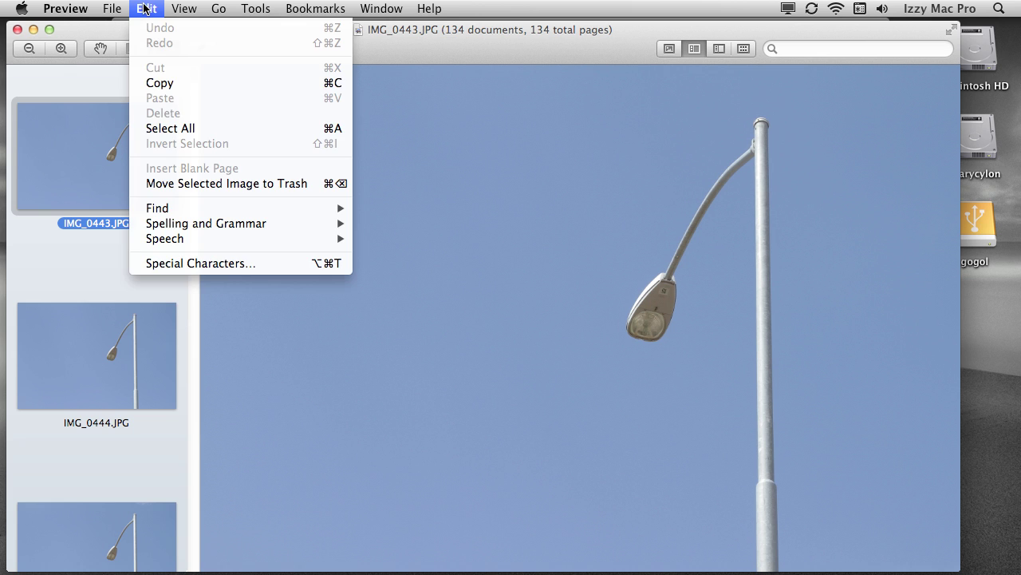
left_click(171, 128)
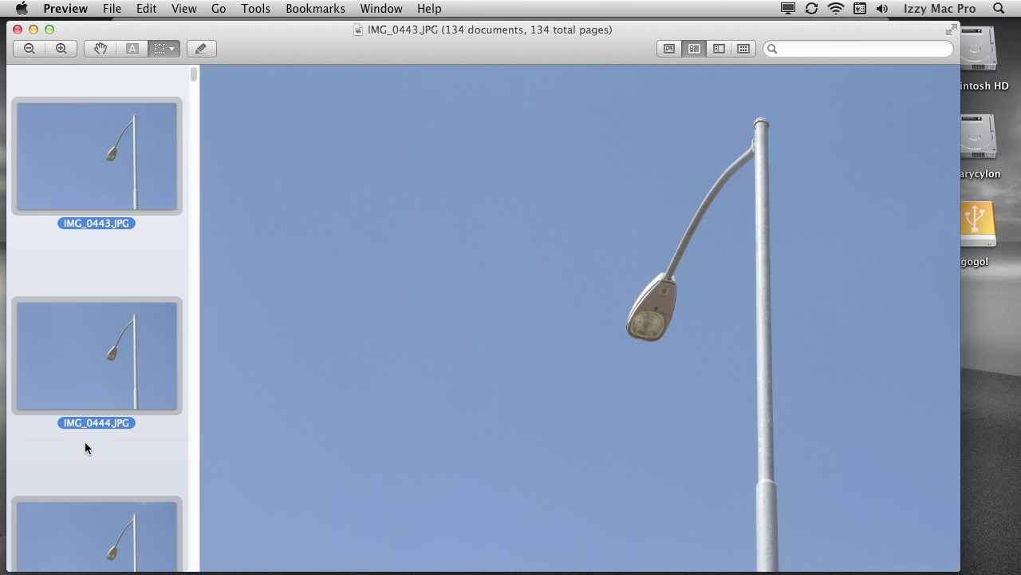
left_click(262, 7)
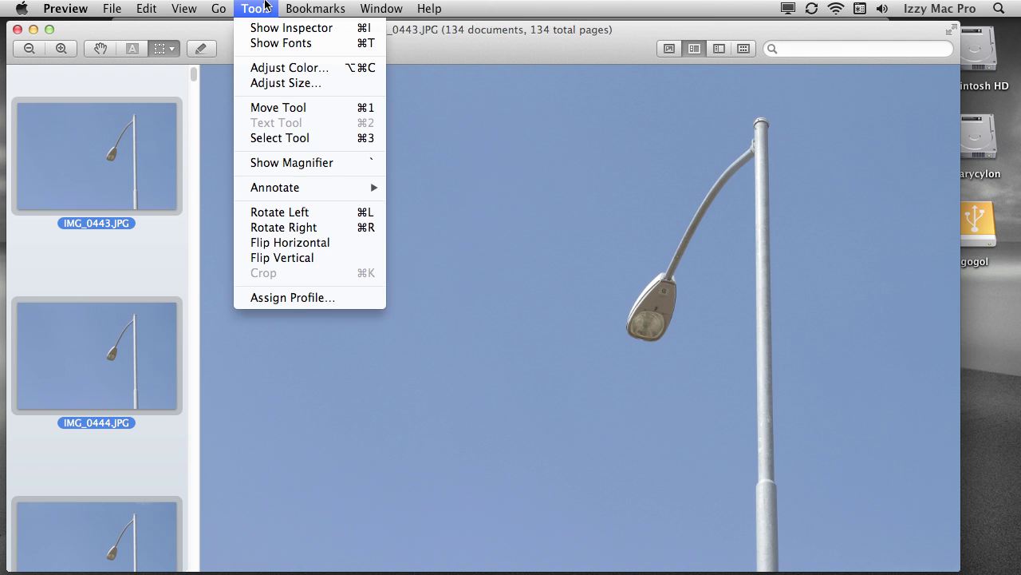
Resize all 134 images to width 1920 (1920 × 1280 px), scaling proportionally
left_click(276, 84)
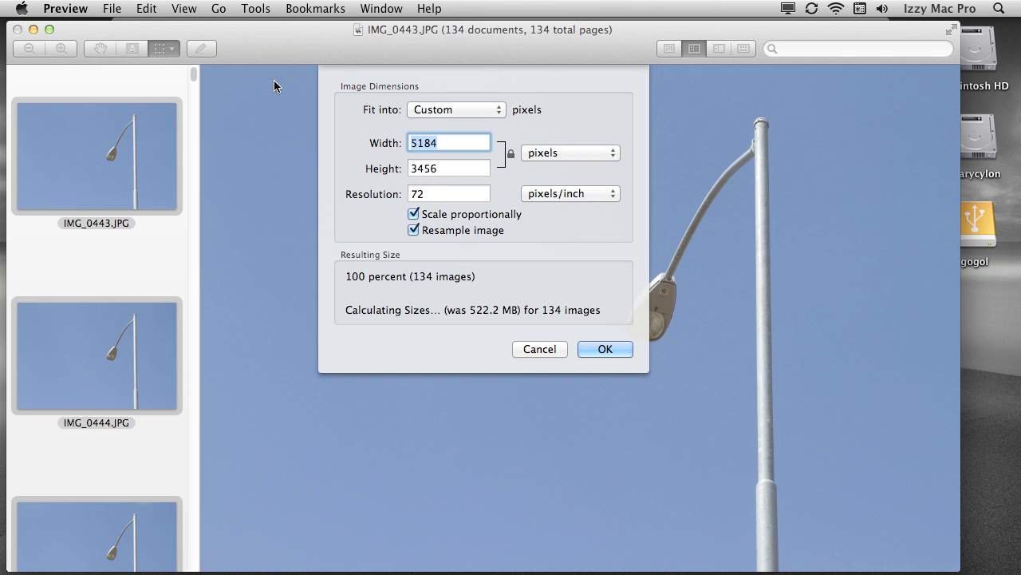
type("1920")
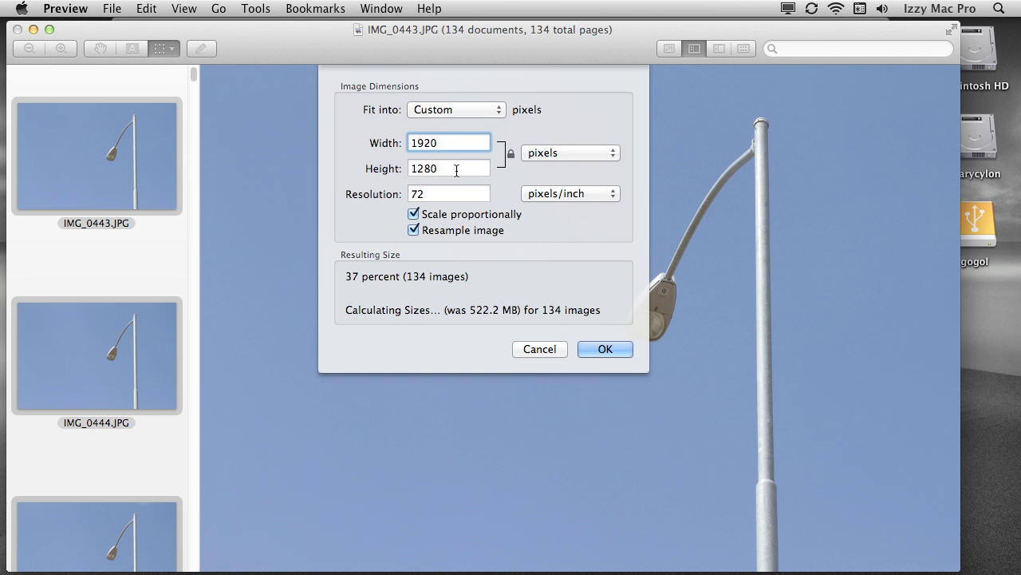
left_click(606, 349)
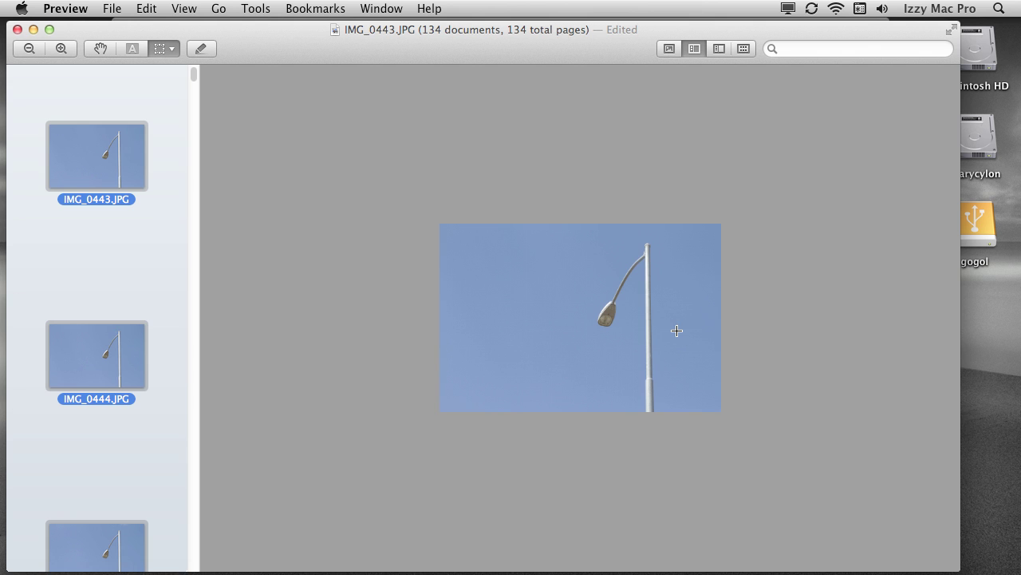
Switch to Finder to see 'photos to resize' now at 30.1 MB
key("super+Tab")
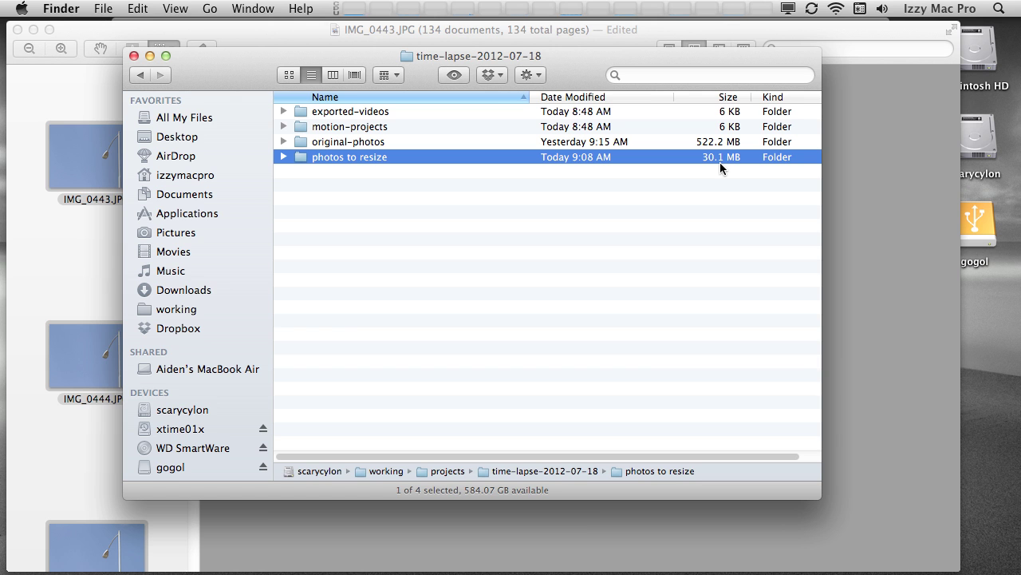
Launch Aperture from the Dock
mouse_move(11, 498)
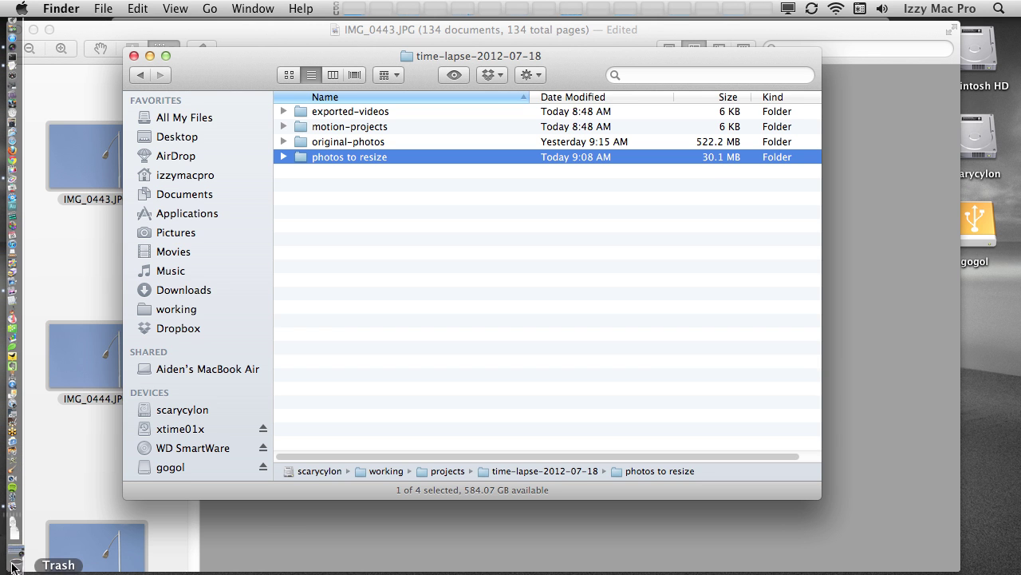
left_click(12, 553)
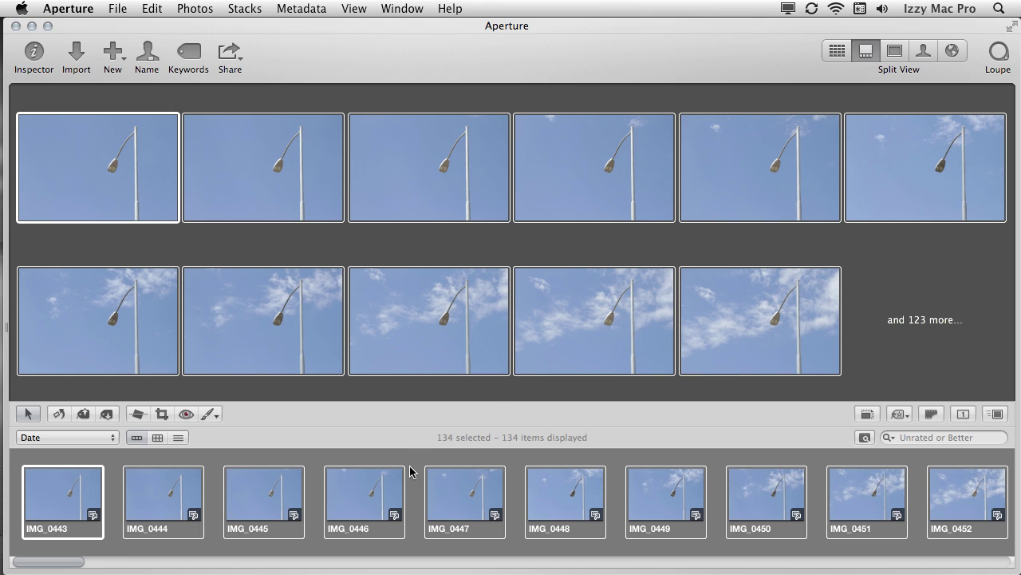
Start exporting the selected photos as versions
mouse_move(411, 471)
left_click(117, 8)
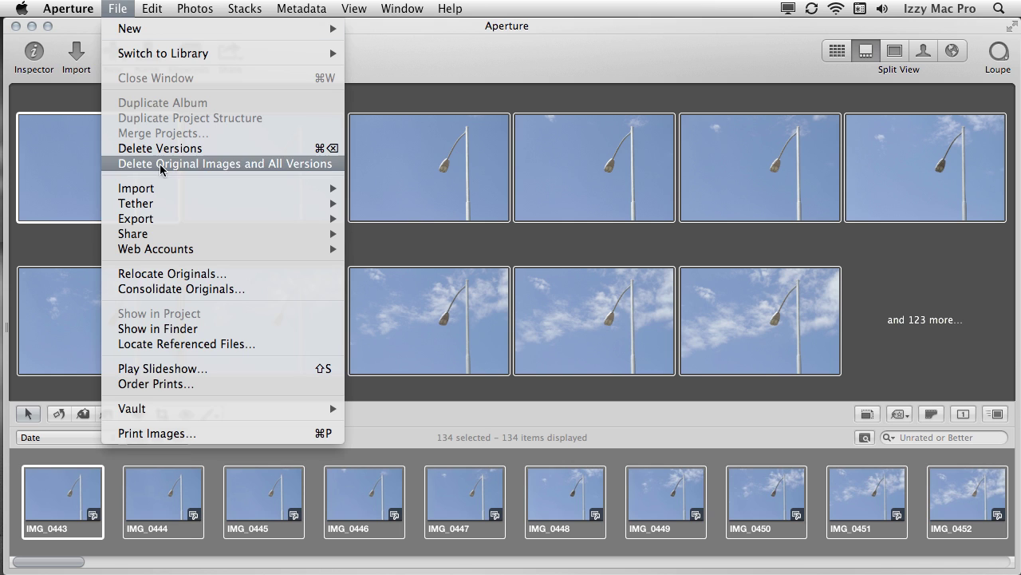
mouse_move(174, 220)
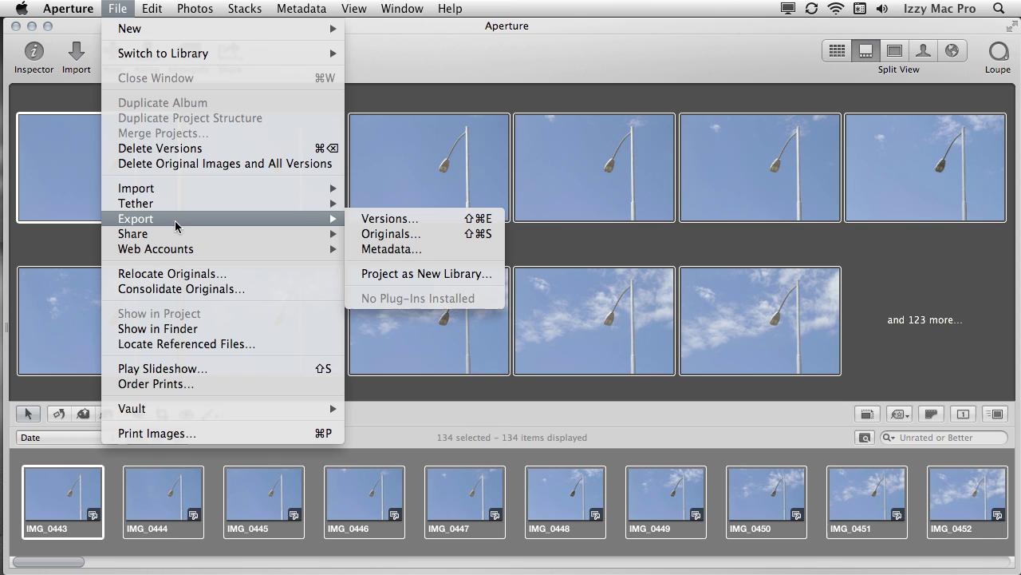
left_click(399, 225)
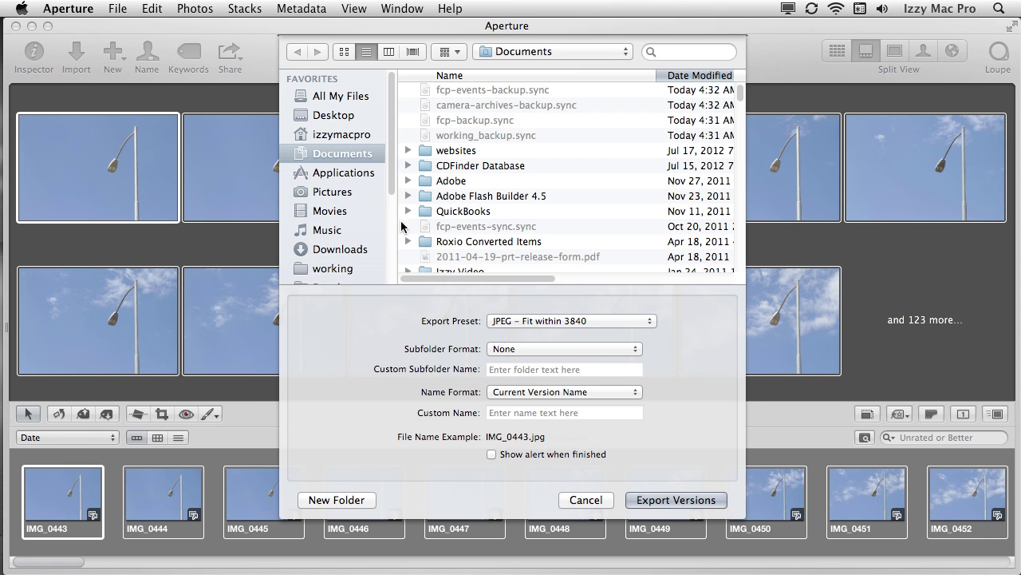
Make a new 'exported from aperture' folder in time-lapse-2012-07-18 as the export destination
left_click(345, 268)
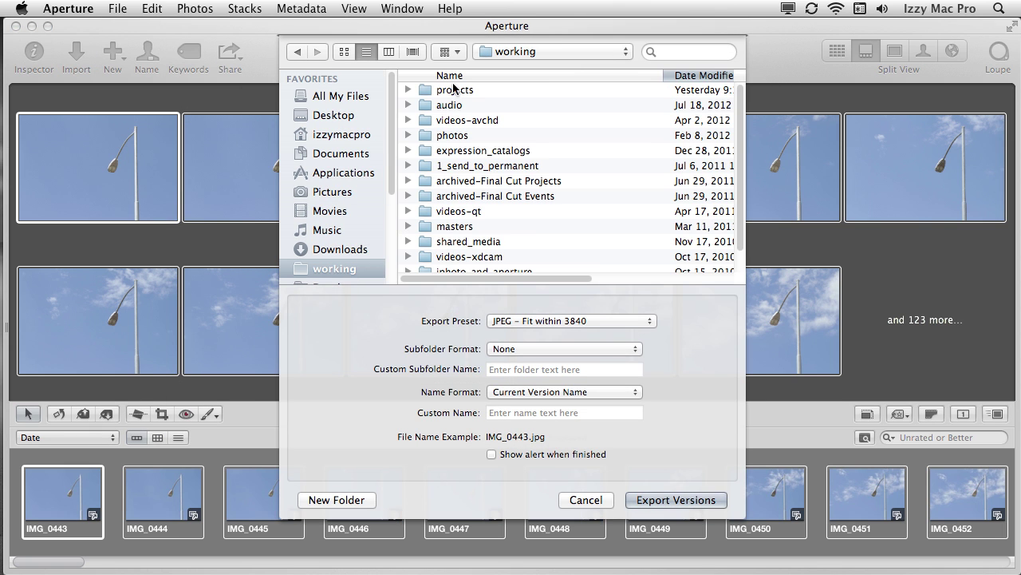
double_click(455, 90)
double_click(478, 93)
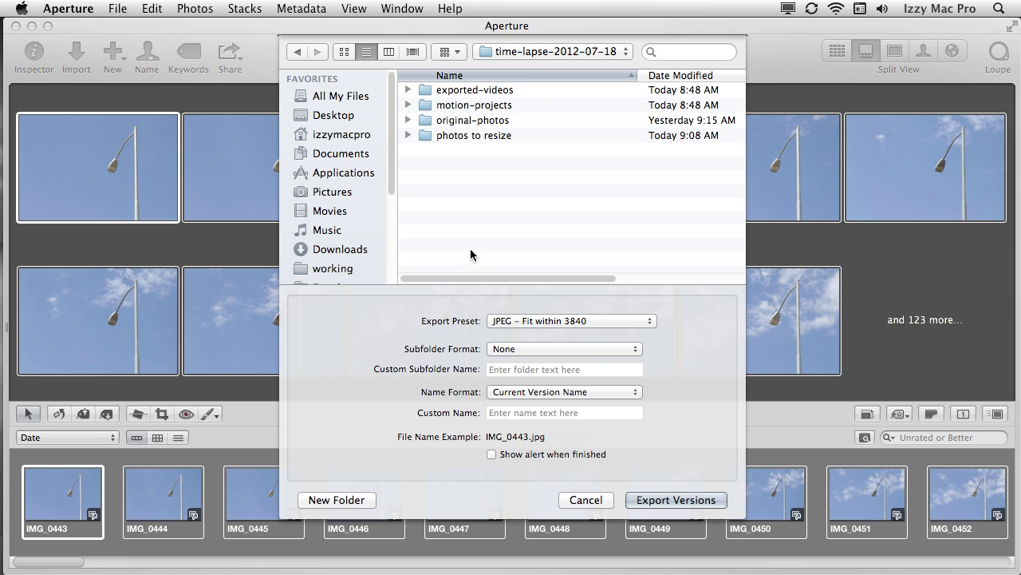
left_click(361, 499)
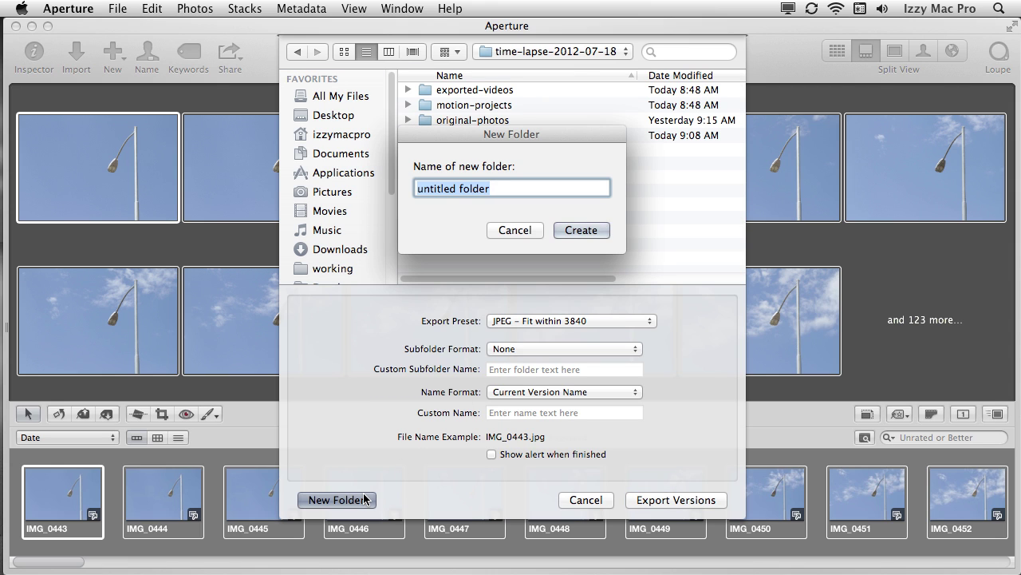
type("exported")
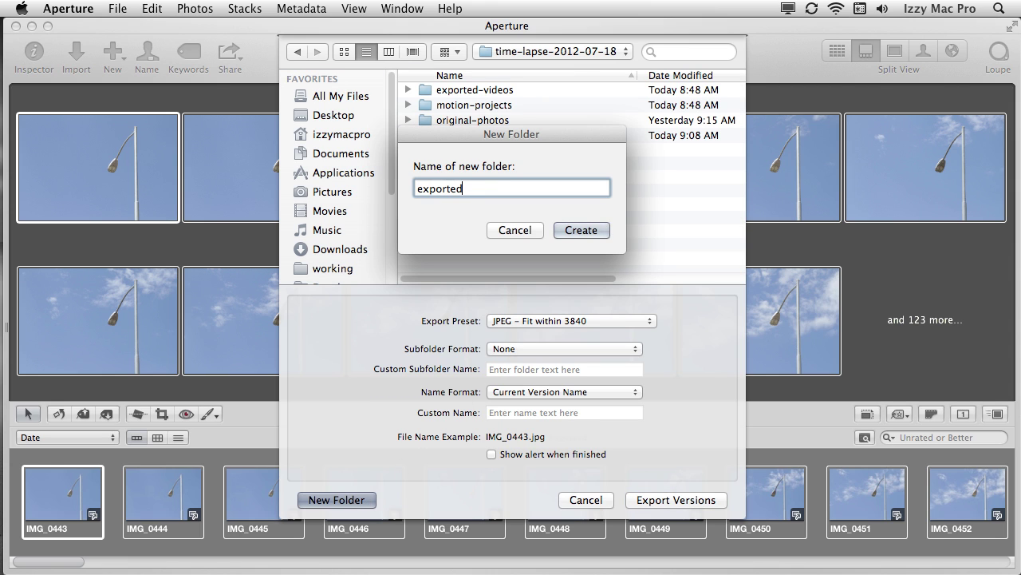
type(" from aperture")
left_click(581, 229)
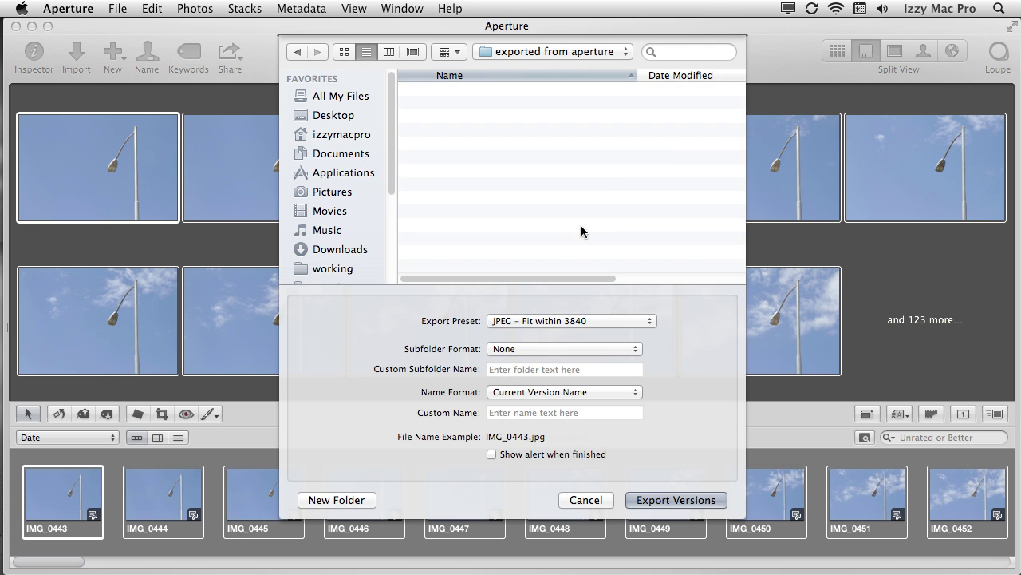
left_click(547, 322)
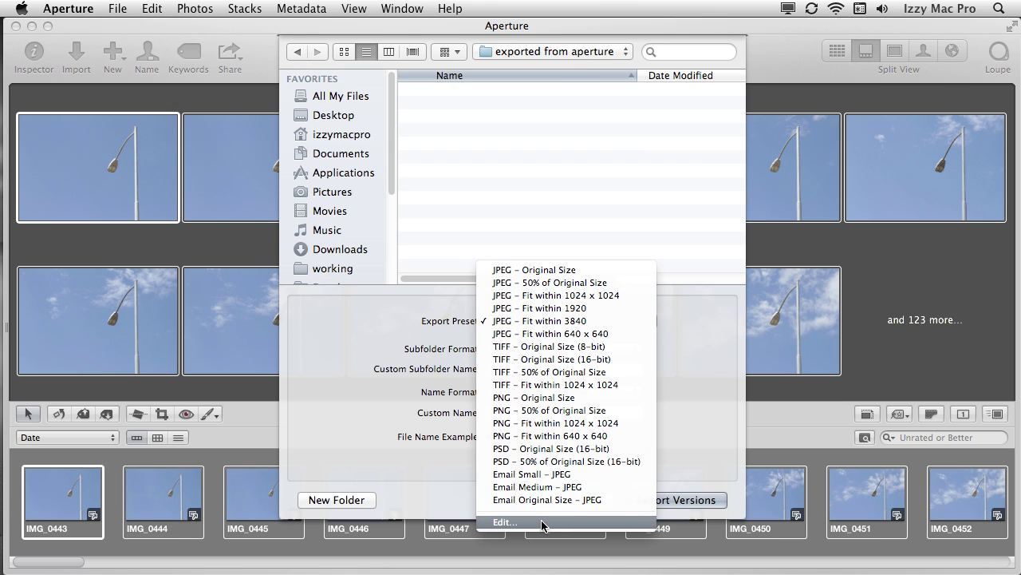
Duplicate the JPEG – Fit within 1024 x 1024 preset as 'JPEG – Fit within 1920x1920'
left_click(516, 526)
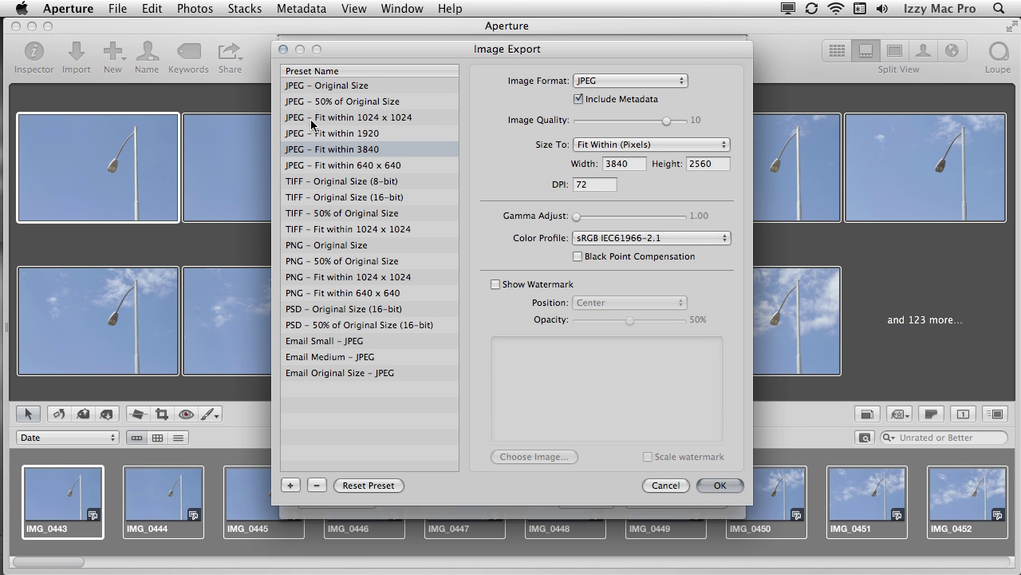
left_click(400, 119)
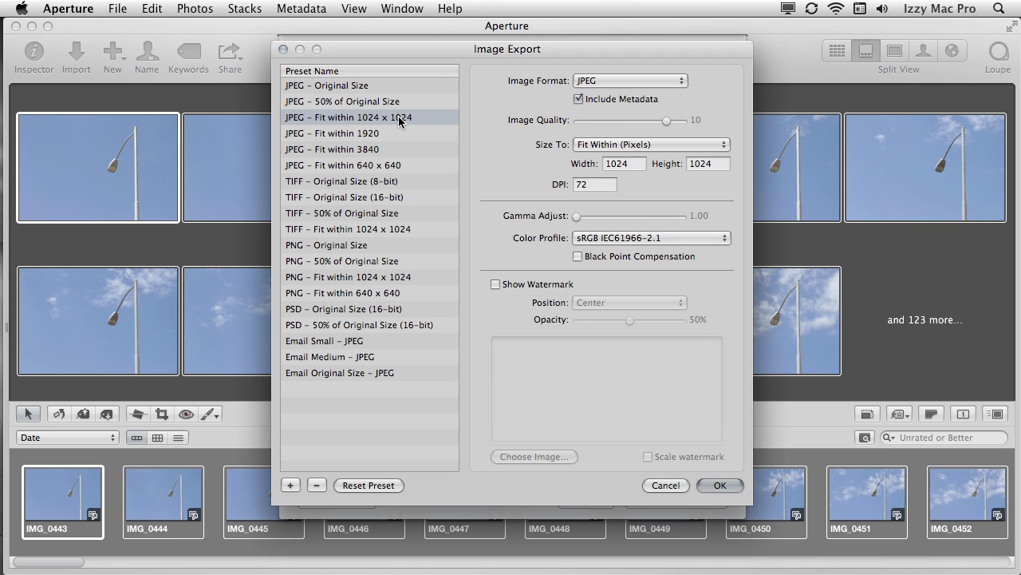
left_click(291, 487)
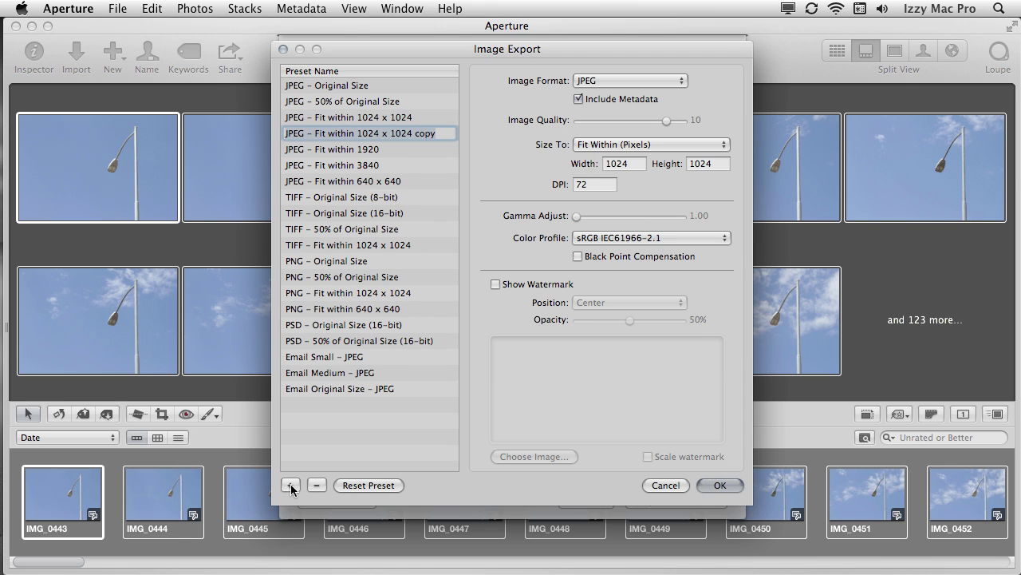
key("Right")
key("BackSpace")
key("BackSpace")
key("BackSpace")
key("BackSpace")
key("BackSpace")
key("BackSpace")
key("BackSpace")
key("BackSpace")
key("BackSpace")
key("BackSpace")
key("BackSpace")
key("BackSpace")
key("BackSpace")
key("BackSpace")
key("BackSpace")
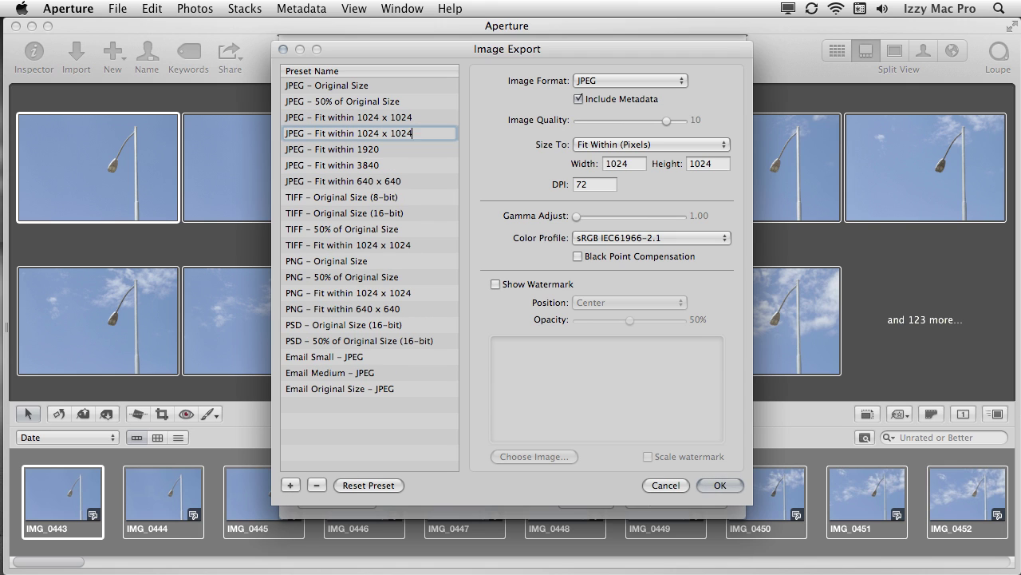
type("920 x")
key("BackSpace")
key("BackSpace")
type("x1920")
key("Return")
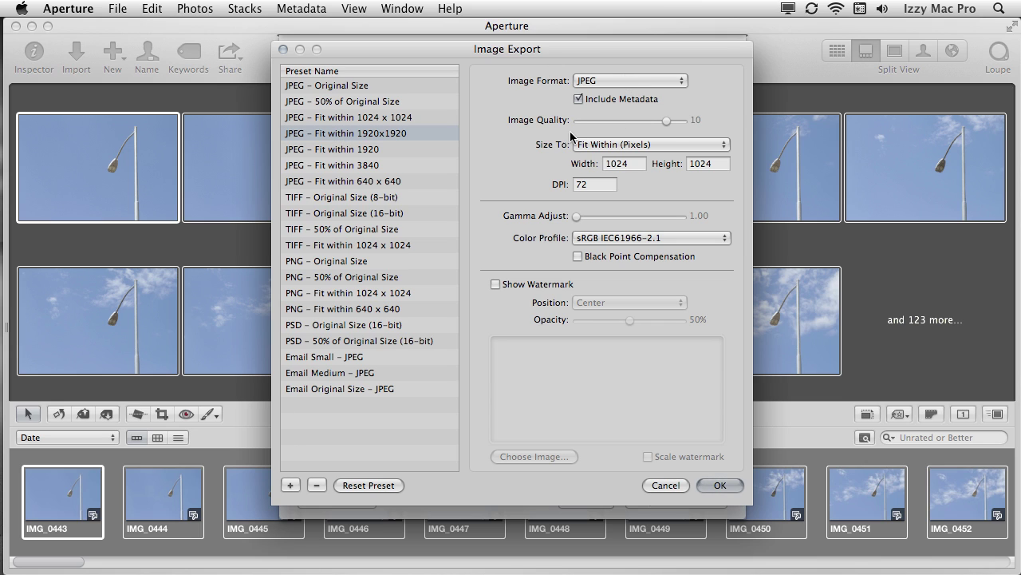
Set the new preset's size to width 1920 and height 1280, and save it
double_click(634, 164)
type("1920")
key("Tab")
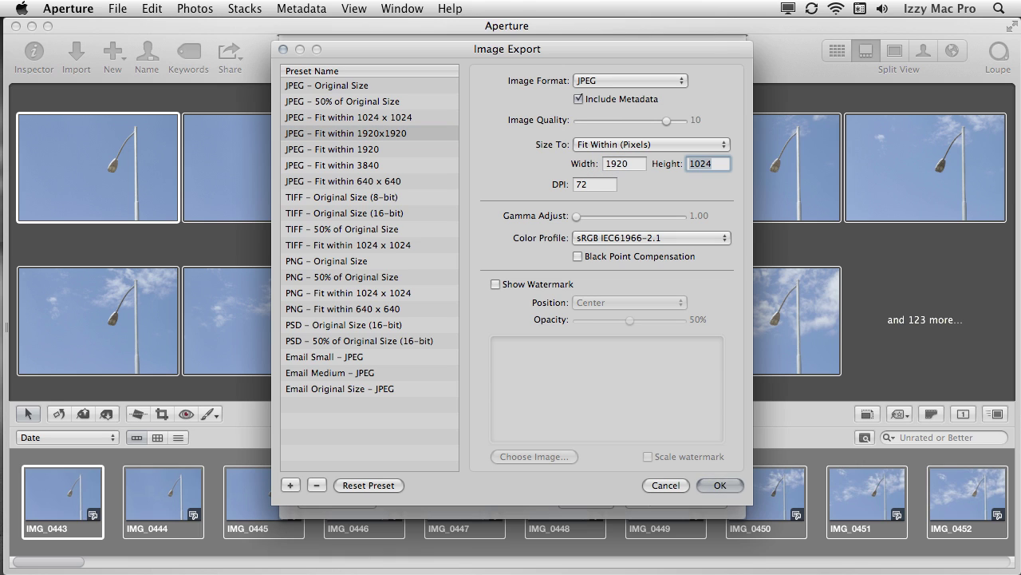
type("1920")
key("Tab")
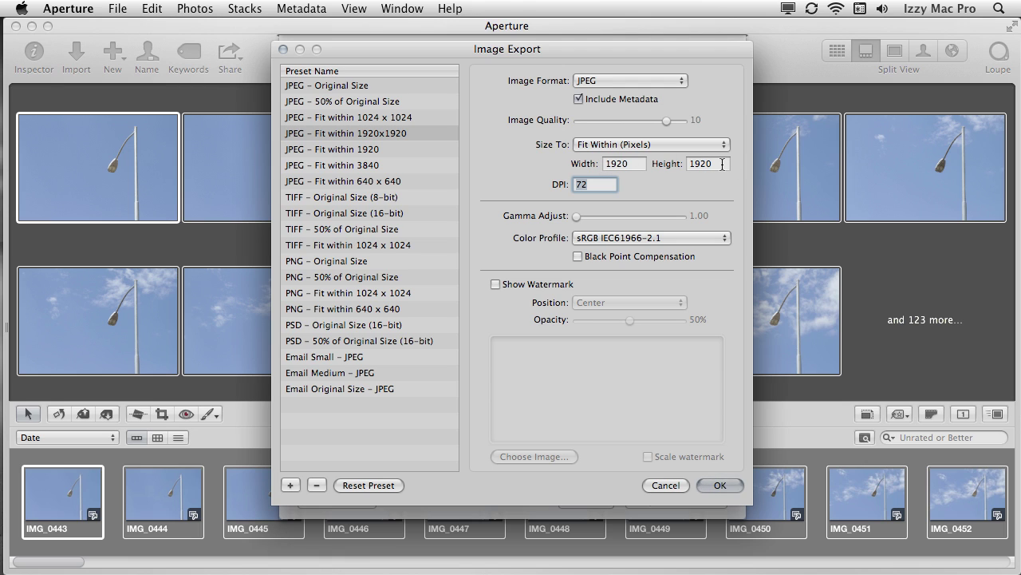
key("shift+Tab")
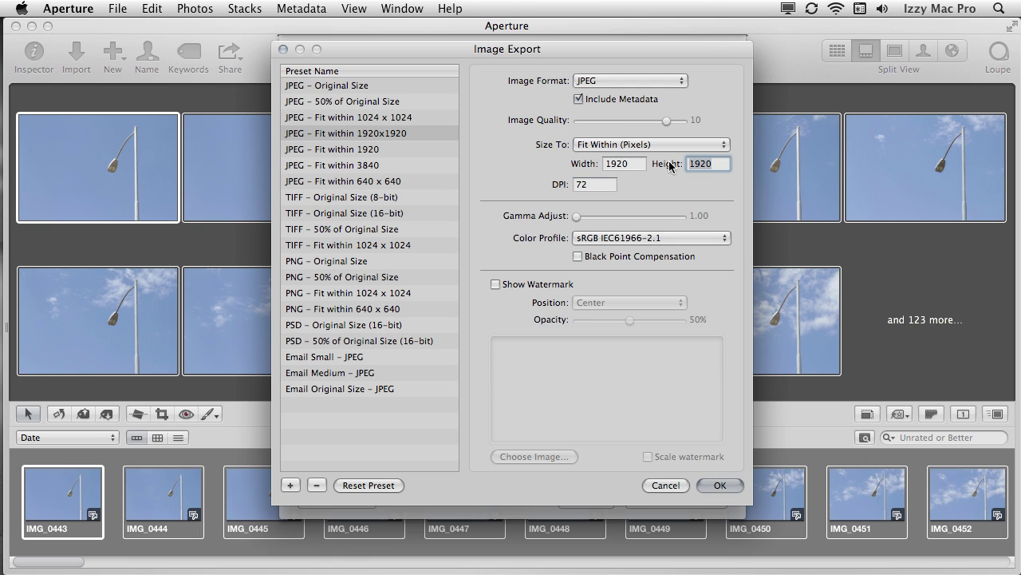
type("1287")
key("BackSpace")
type("0")
key("Tab")
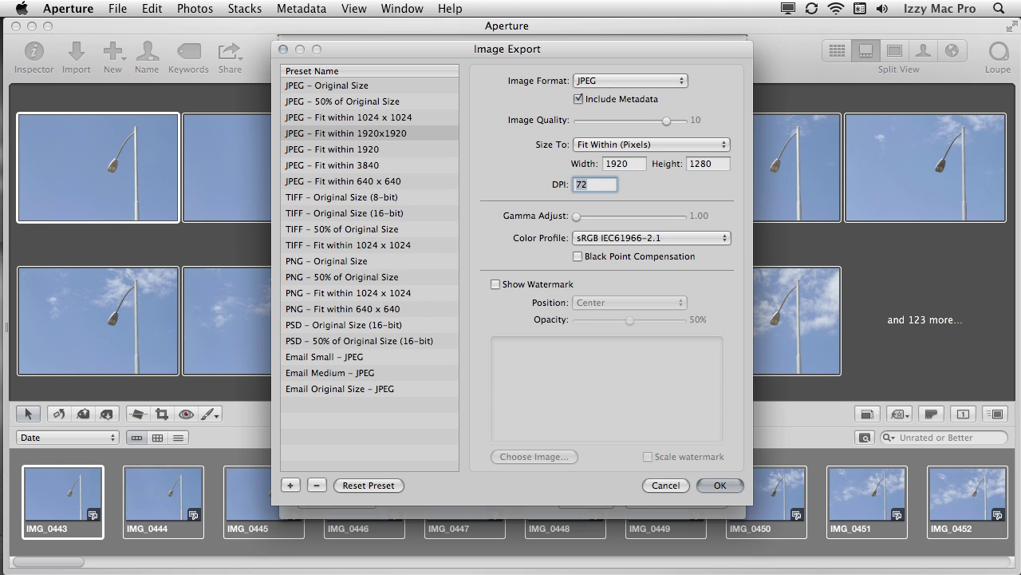
left_click(726, 486)
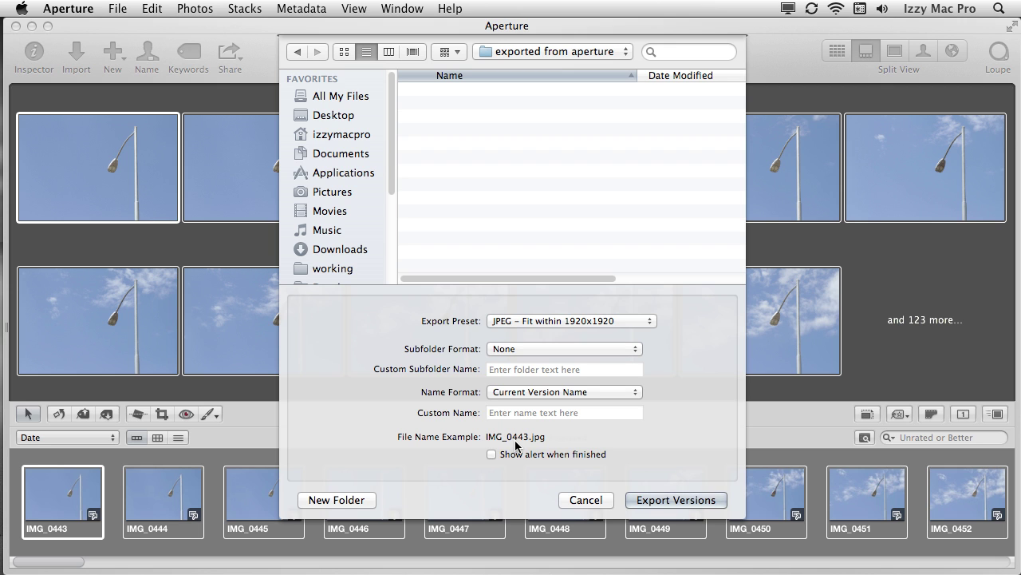
Export the 134 versions using the JPEG – Fit within 1920x1920 preset
left_click(686, 502)
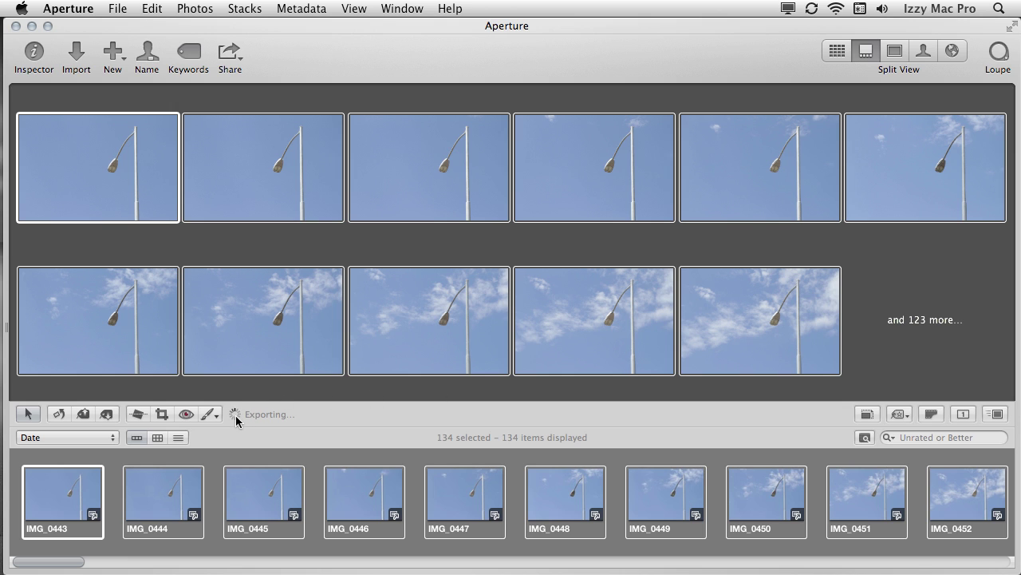
Check Aperture's export progress, then confirm the 'exported from aperture' folder in Finder holds 38.5 MB
left_click(237, 418)
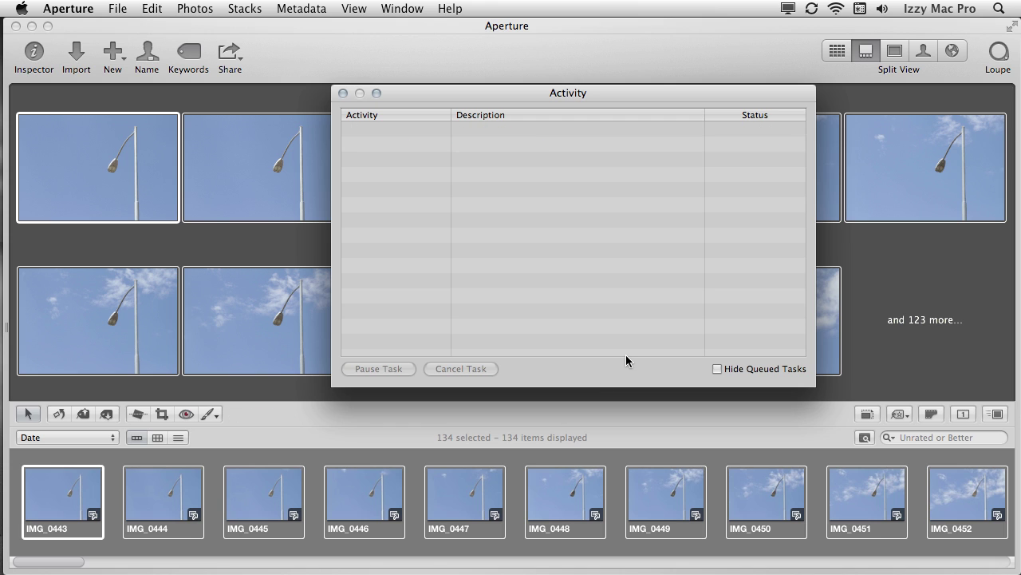
key("super+Tab")
key("super+Tab")
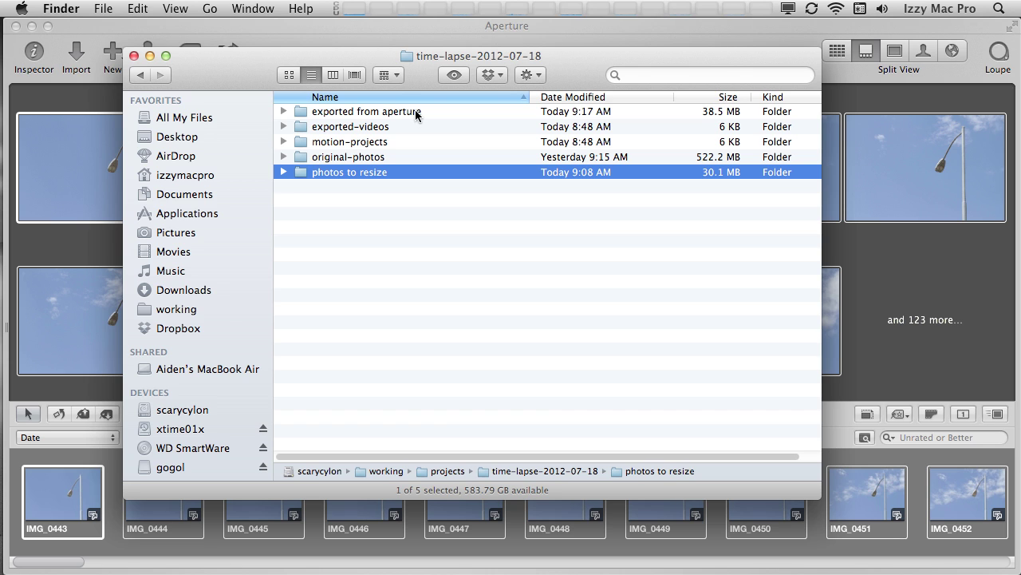
Switch from Finder to Motion, bringing up its Project Browser of blank templates
key("cmd+Tab")
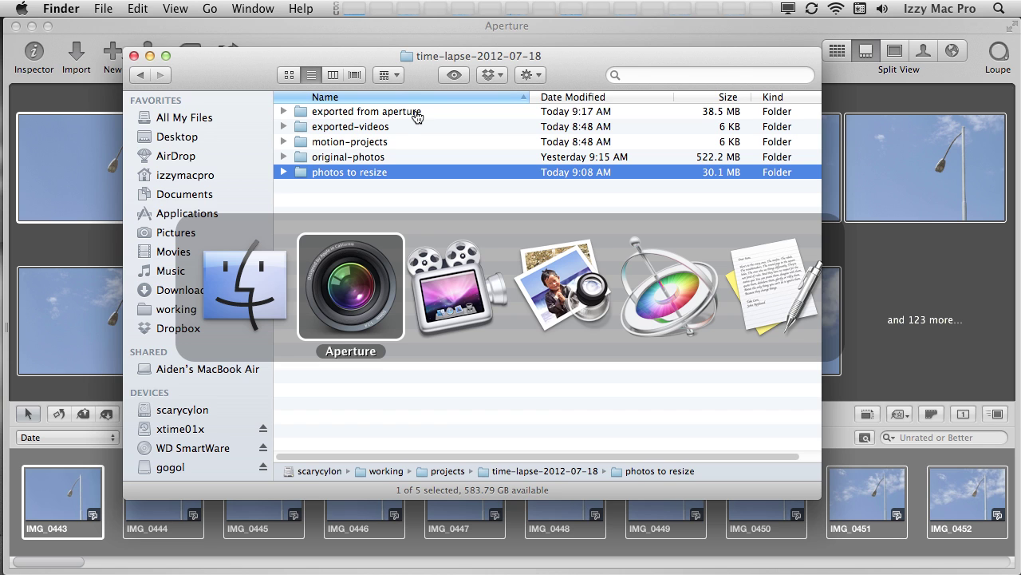
key("super+Tab")
key("super+Tab")
key("super+Tab")
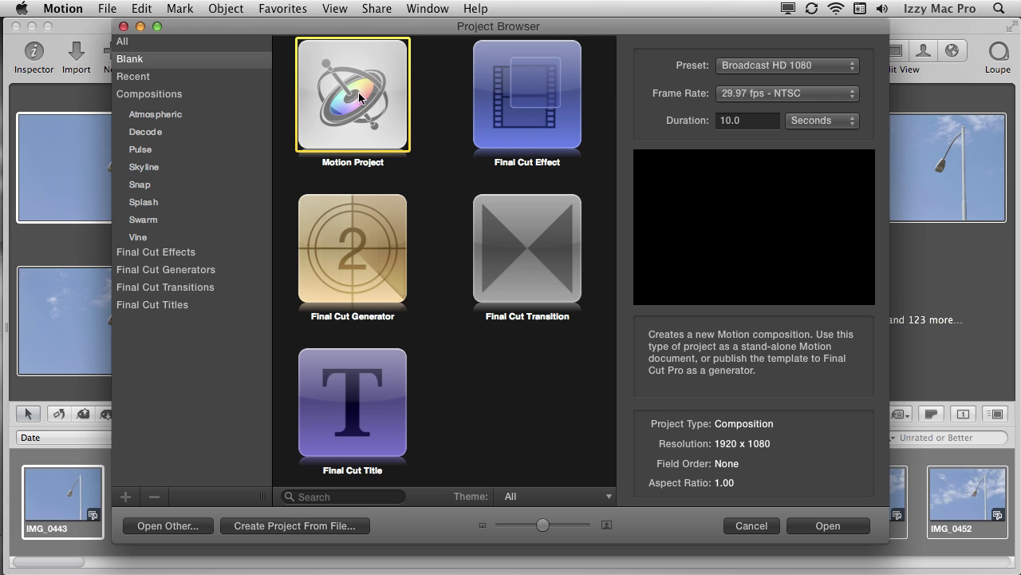
Create a blank Motion Project with the Broadcast HD 1080 preset, 1920 × 1080 at 29.97 fps
left_click(774, 69)
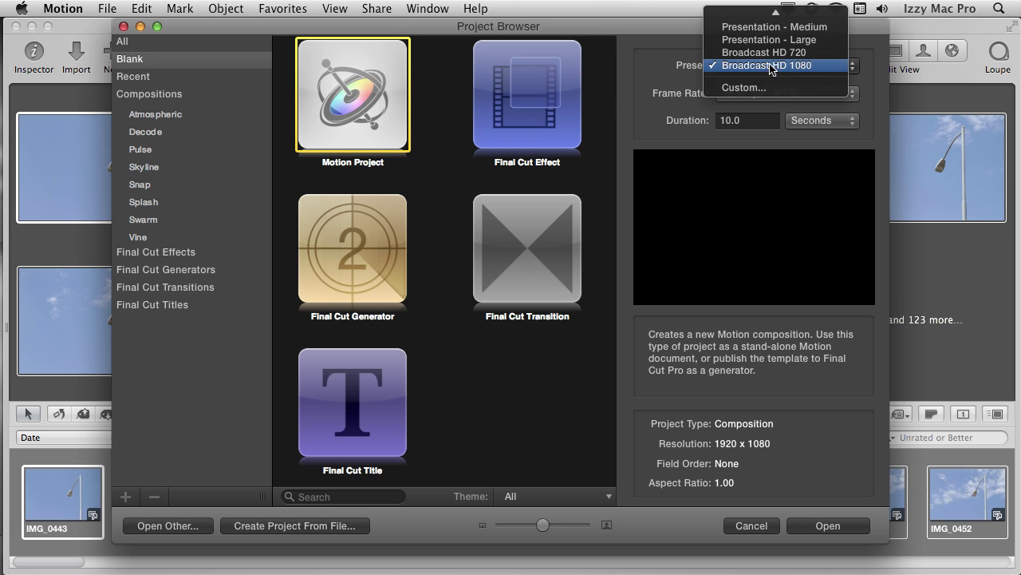
left_click(798, 67)
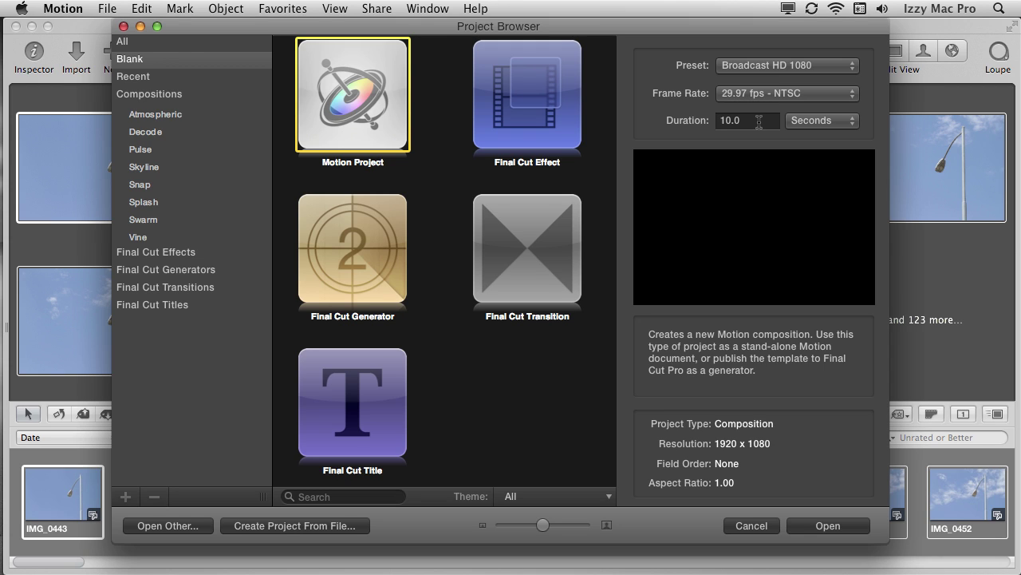
left_click(821, 525)
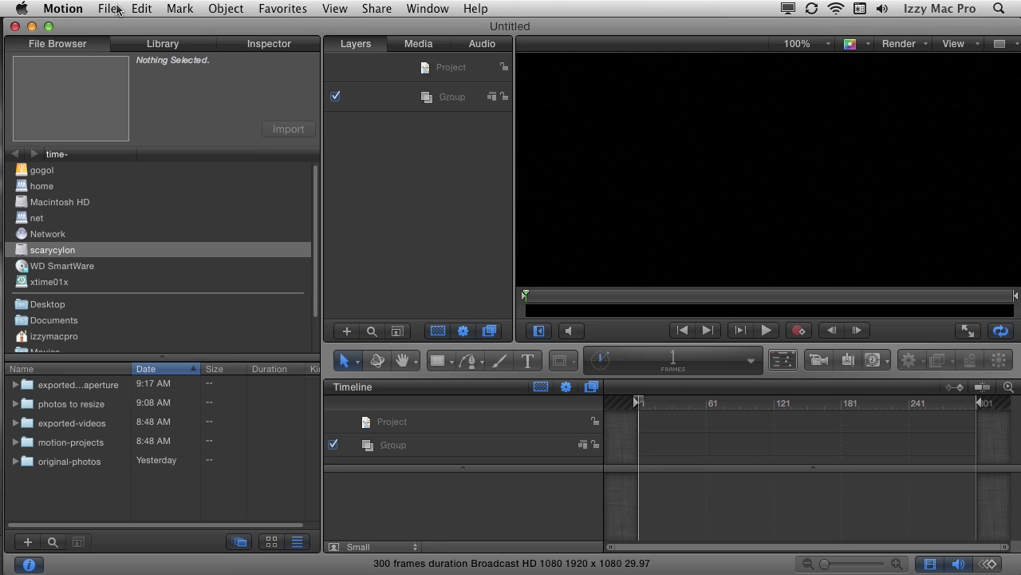
Save the project as time-lapse-01 in time-lapse-2012-07-18's motion-projects folder
left_click(111, 9)
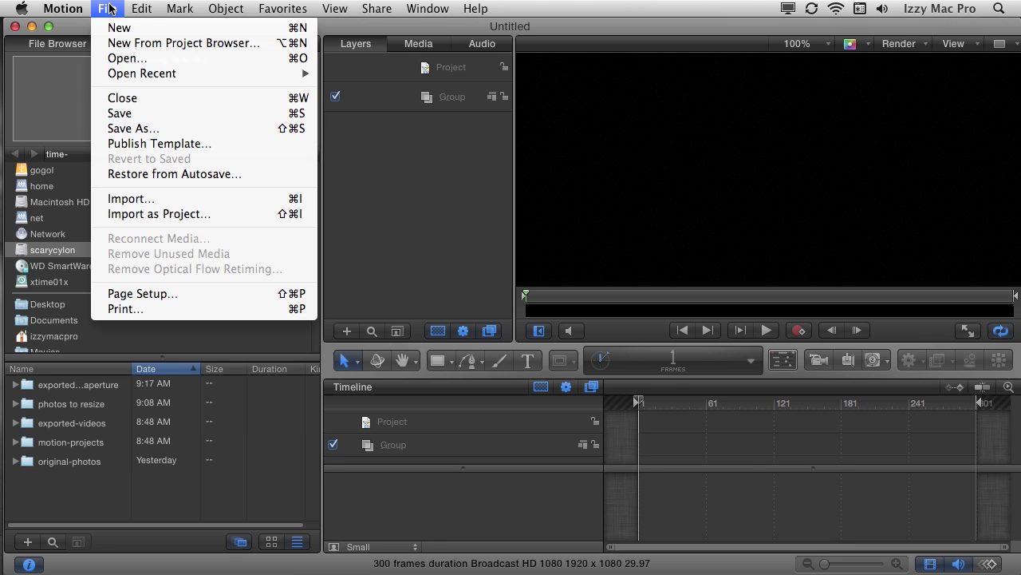
left_click(133, 129)
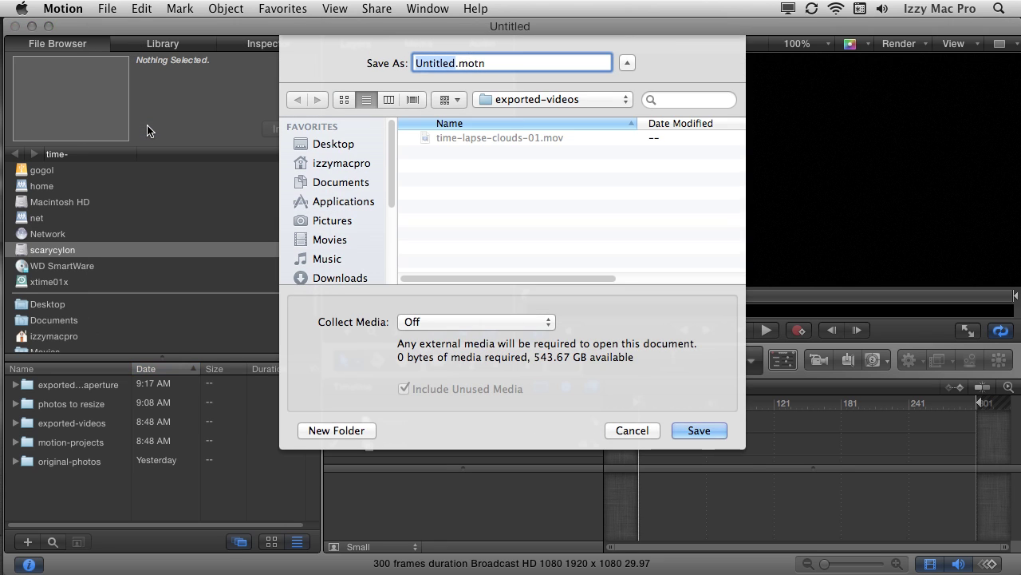
left_click(581, 101)
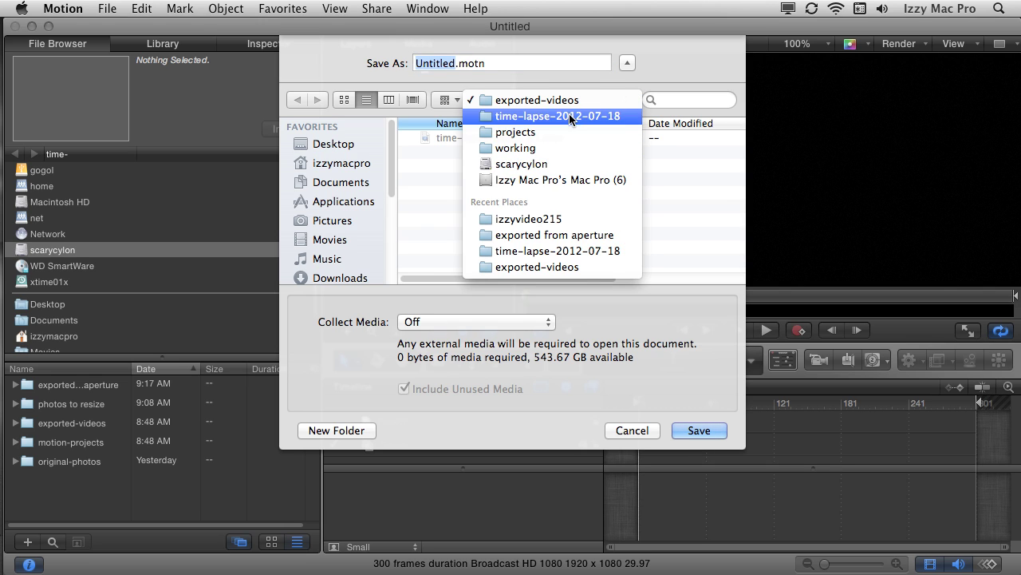
left_click(568, 114)
double_click(470, 169)
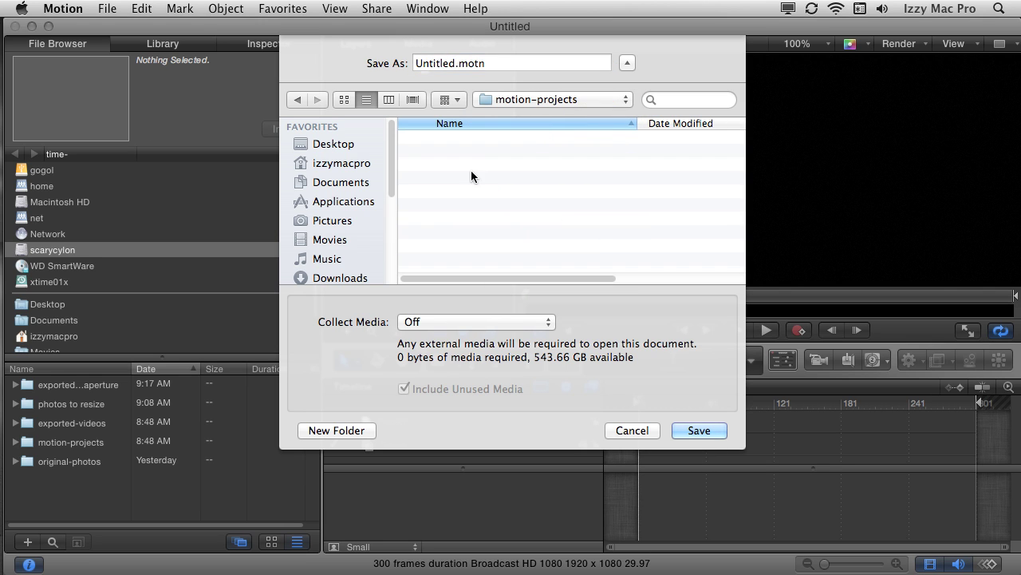
double_click(453, 65)
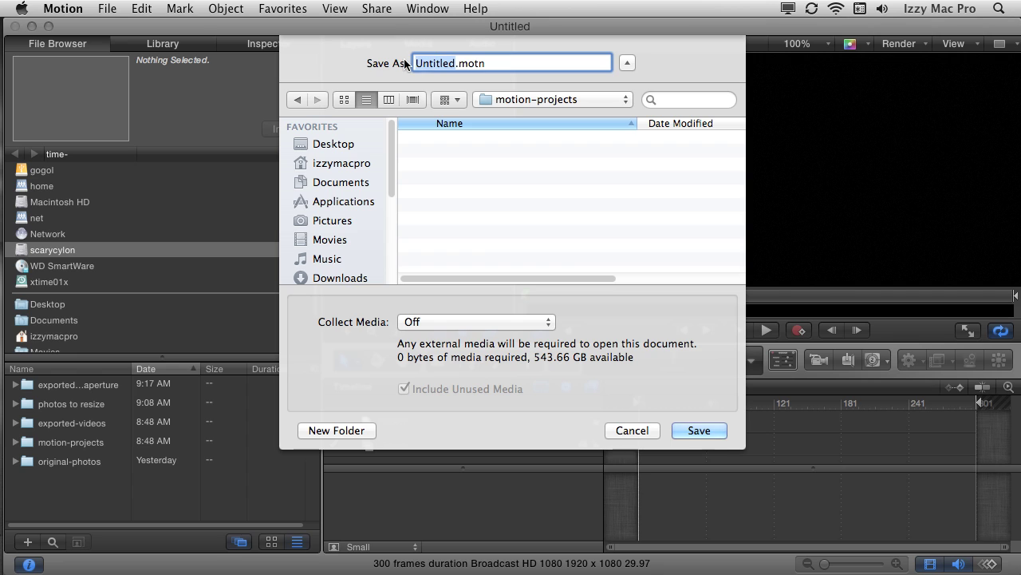
type("time")
type("-lapse")
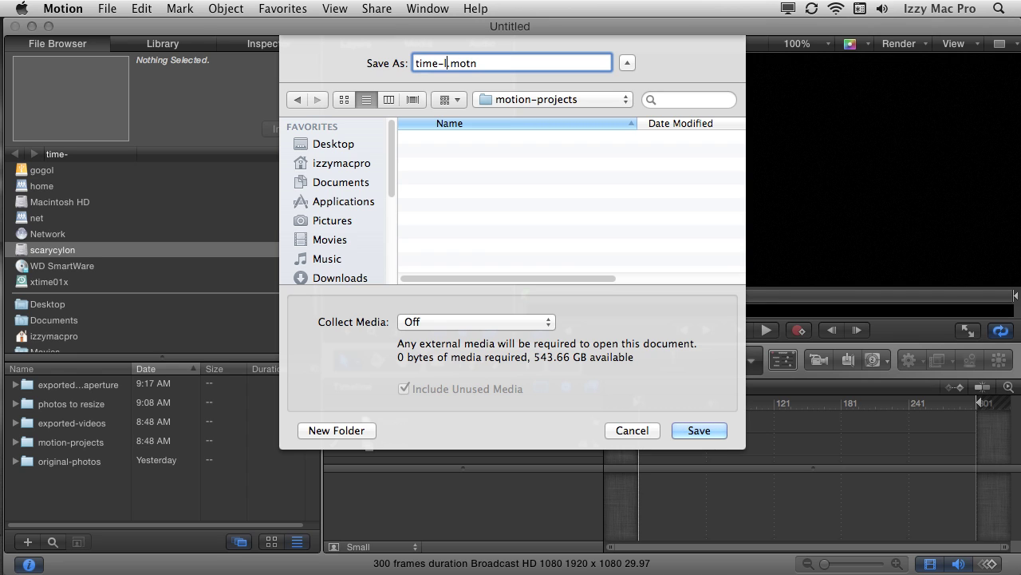
type("-01")
left_click(699, 430)
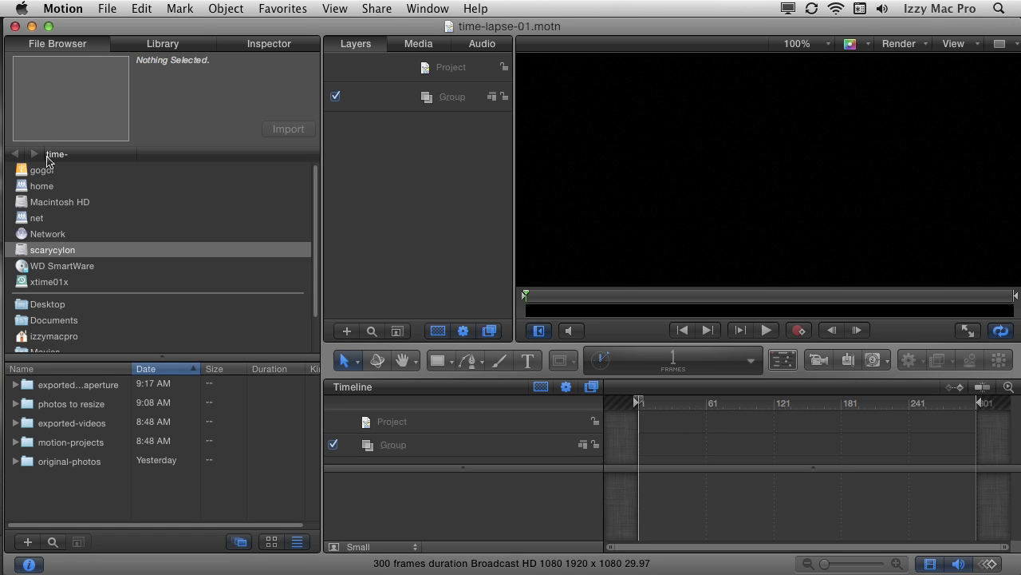
Browse scarycylon's 'exported from aperture' folder and select the IMG_[####].jpg sequence, frames 443–576
left_click(27, 252)
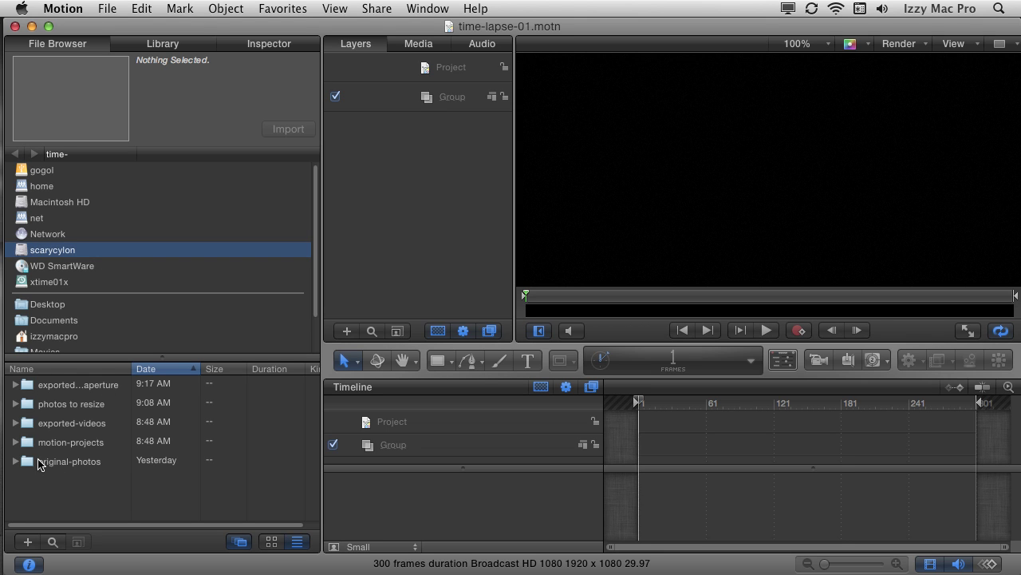
double_click(30, 389)
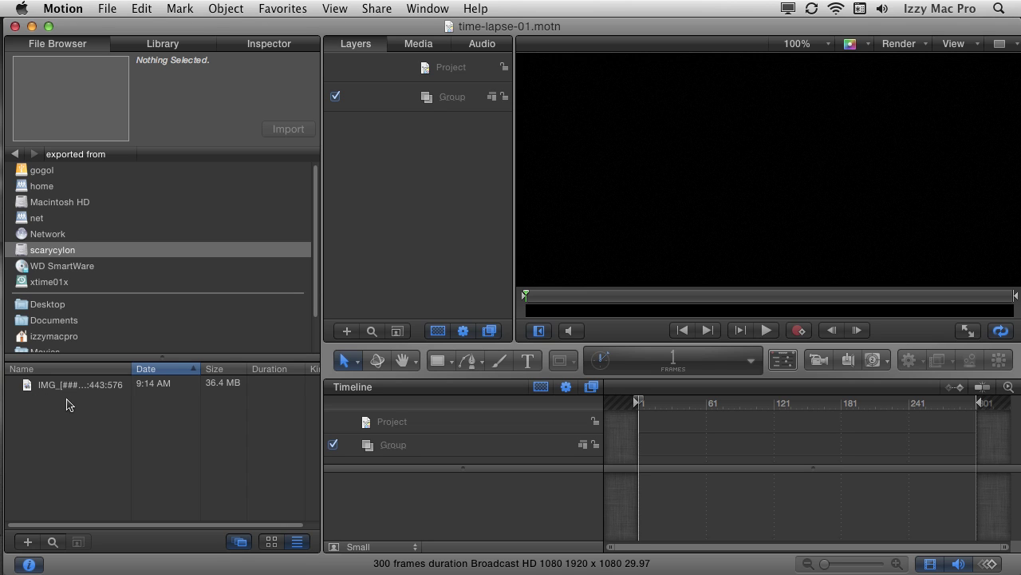
left_click(28, 388)
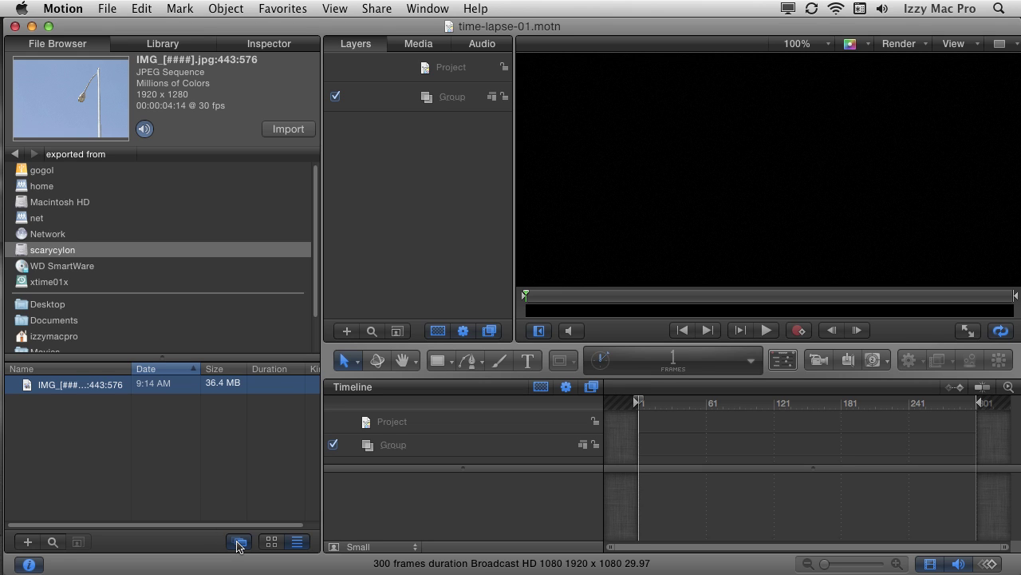
left_click(238, 543)
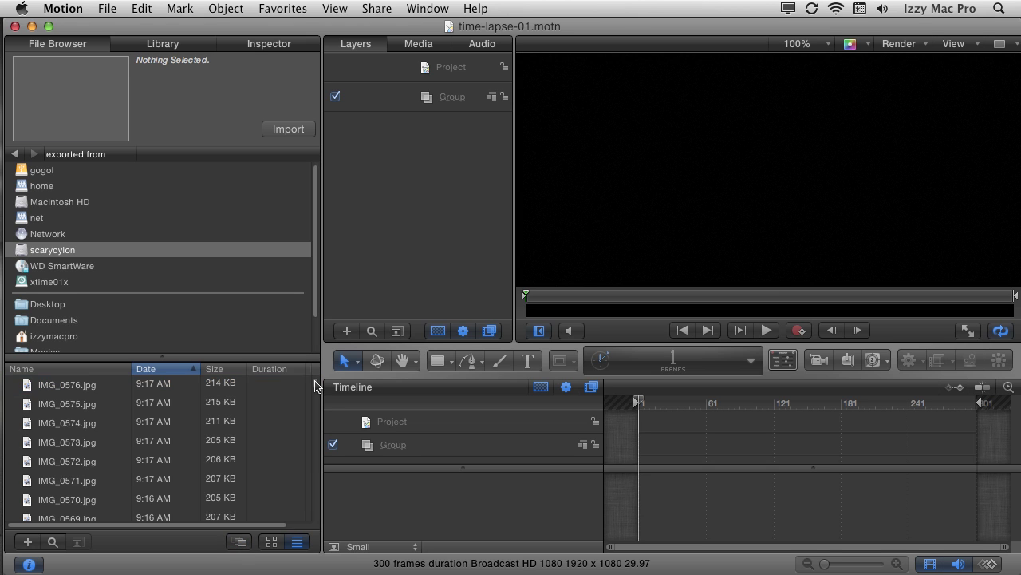
mouse_move(317, 383)
left_mouse_down()
mouse_move(315, 459)
mouse_move(317, 387)
left_mouse_up()
left_click(239, 543)
left_click(32, 386)
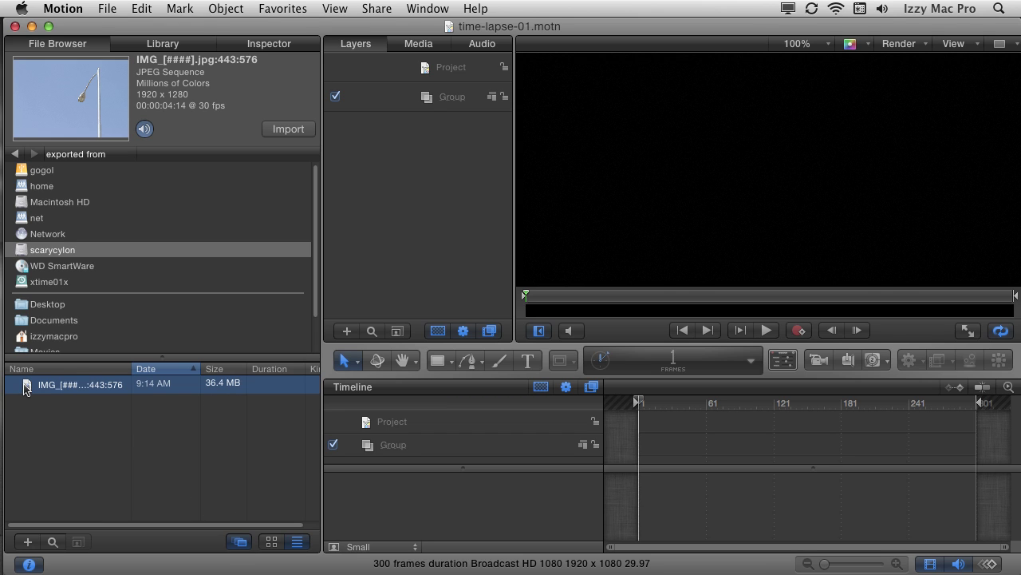
Import the IMG_[####] sequence into Group, fit the canvas to the view, and play it
left_click(288, 129)
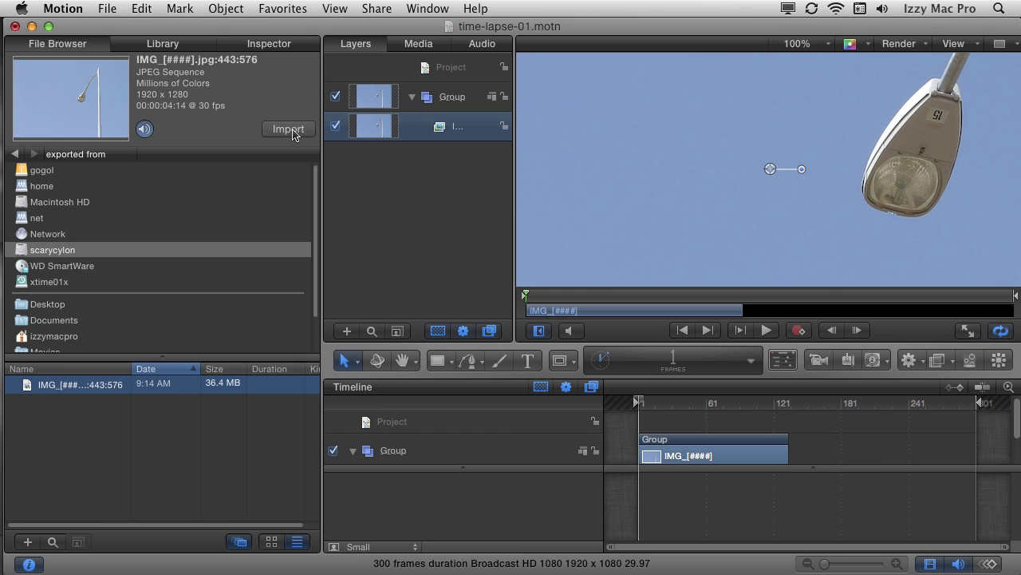
left_click(802, 43)
left_click(803, 68)
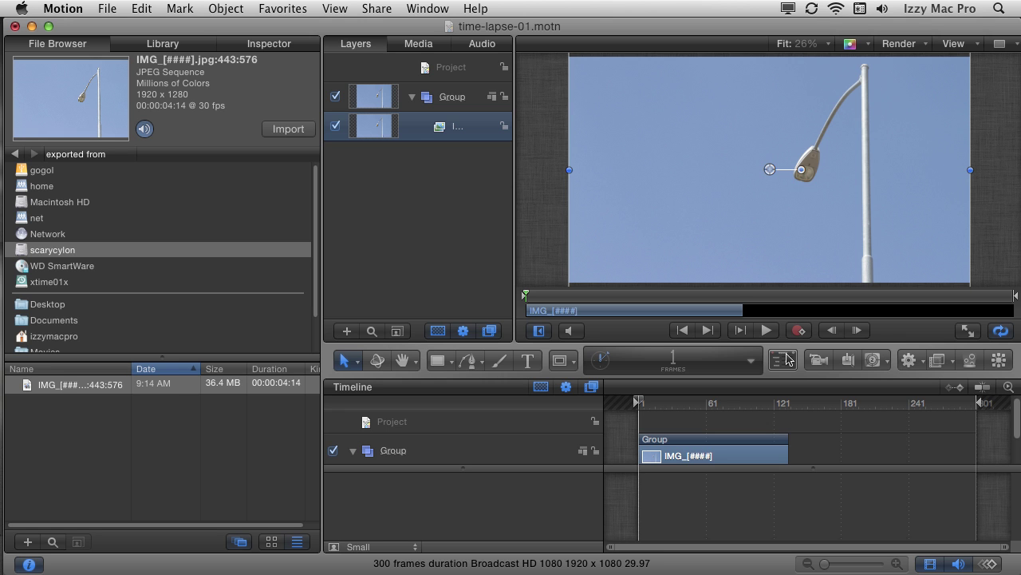
left_click(765, 332)
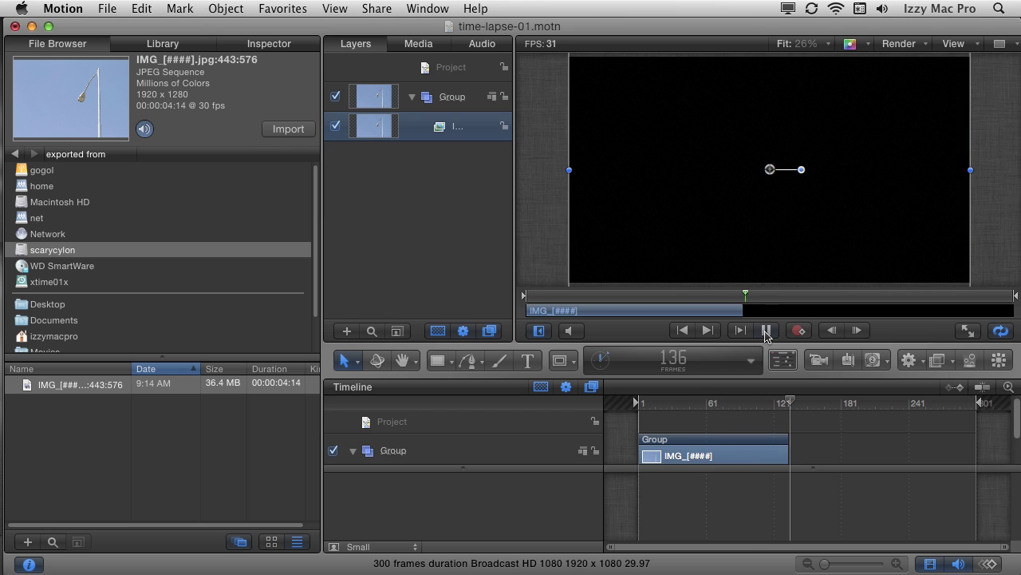
Stop playback, keep timing shown in Frames, and jump to the clip's last frame, 134
left_click(764, 332)
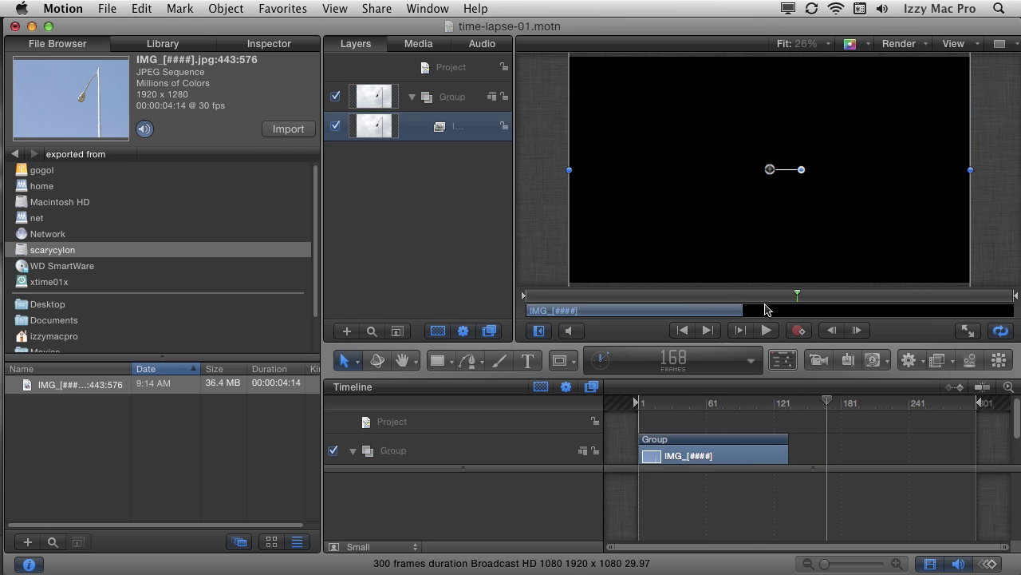
left_click_drag(771, 296, 526, 297)
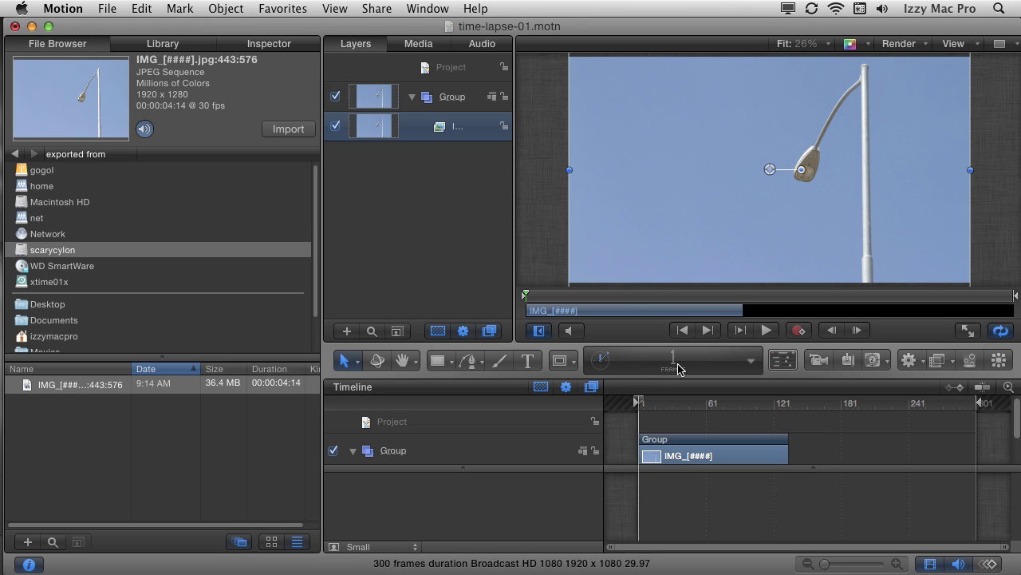
left_click(755, 368)
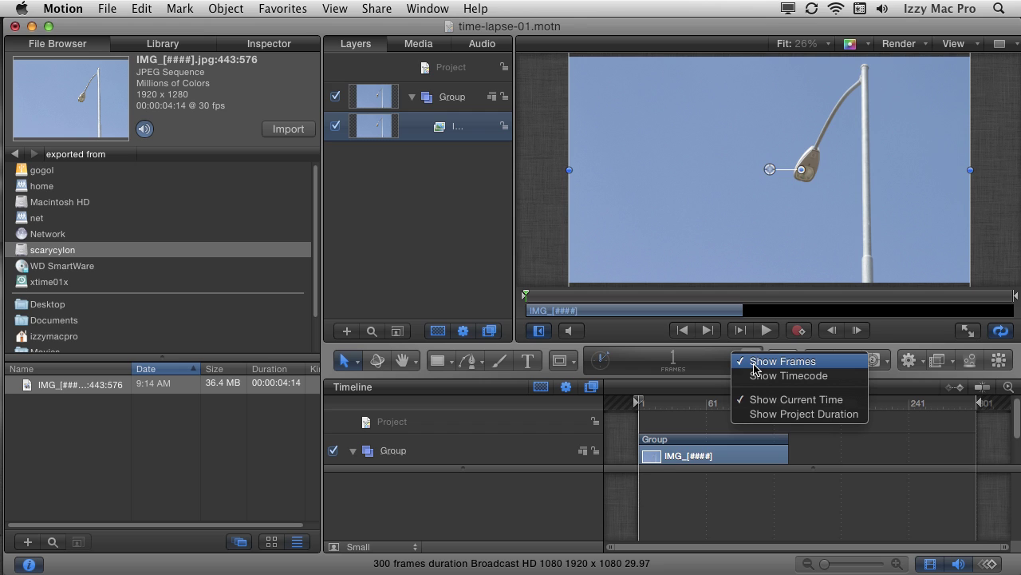
left_click(798, 360)
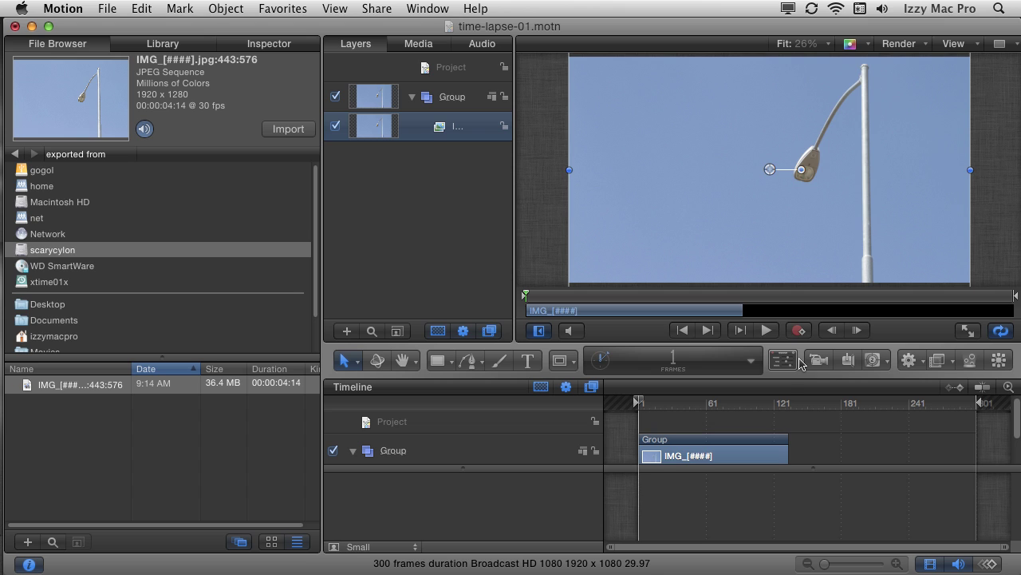
key("shift+o")
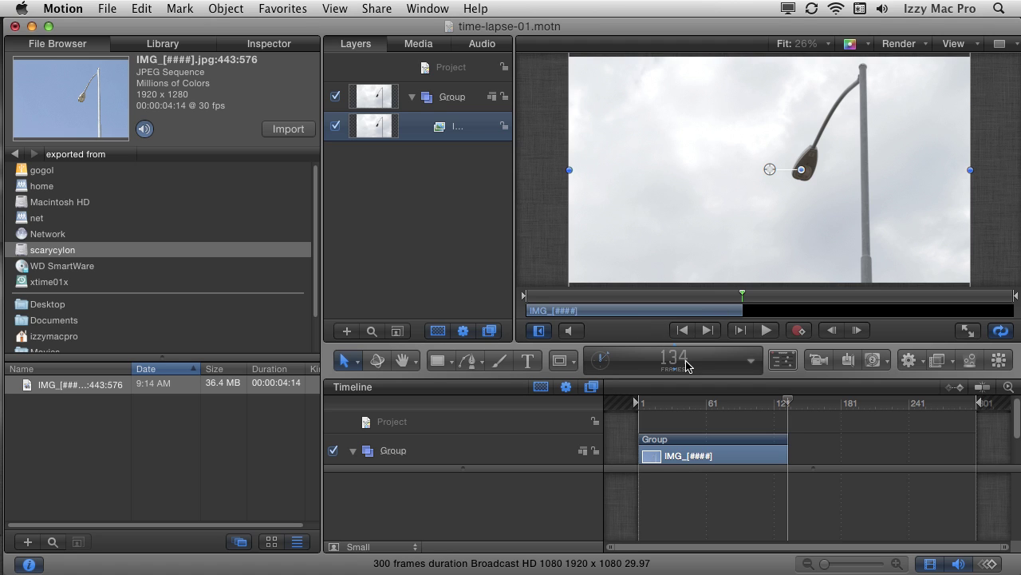
Change the project duration to 134 frames
left_click(602, 364)
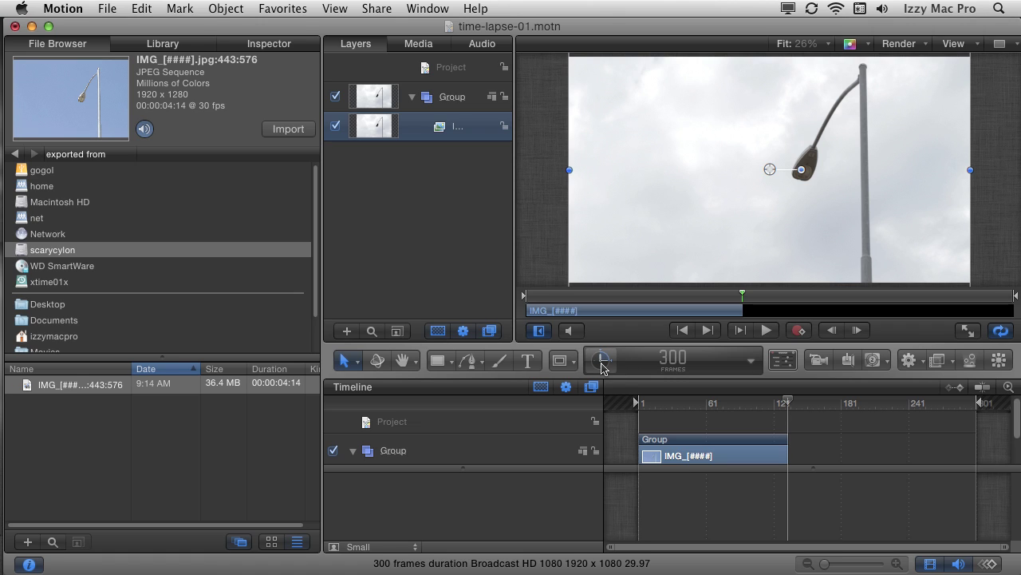
double_click(675, 361)
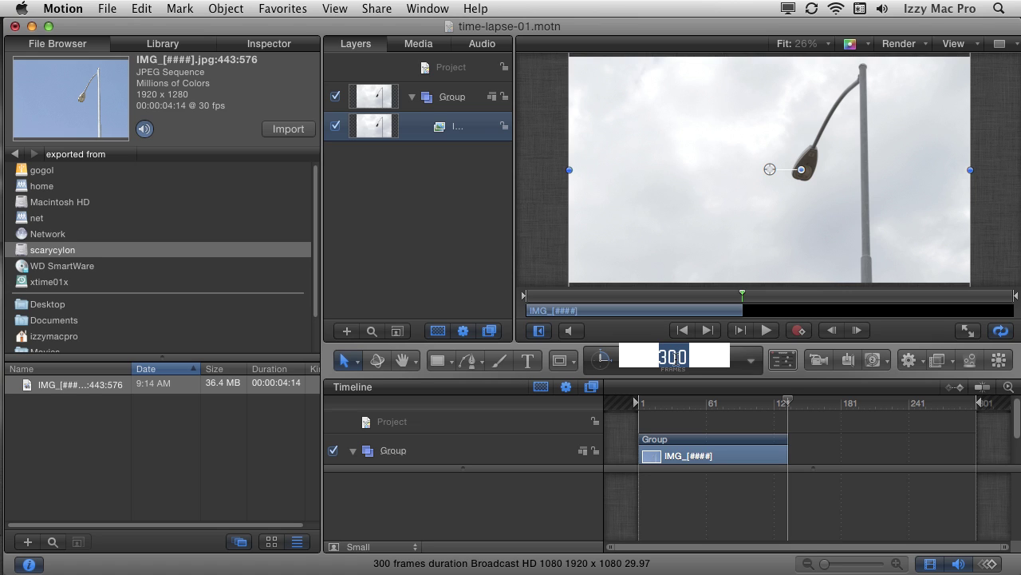
type("134")
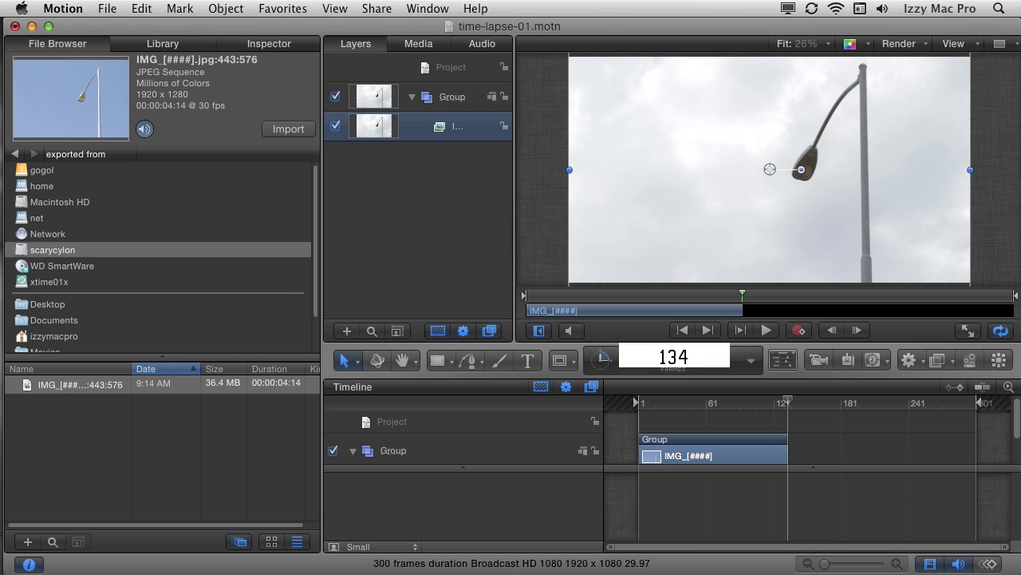
key("Return")
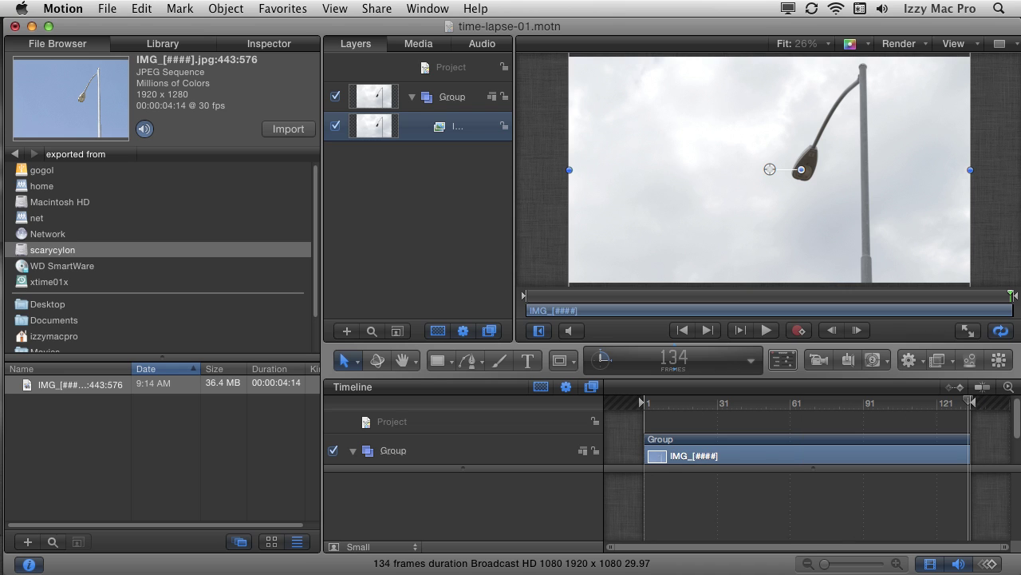
Rewind and preview the shortened time-lapse, stopping it near frame 88
mouse_move(973, 298)
left_mouse_down()
mouse_move(1014, 297)
mouse_move(525, 295)
left_mouse_up()
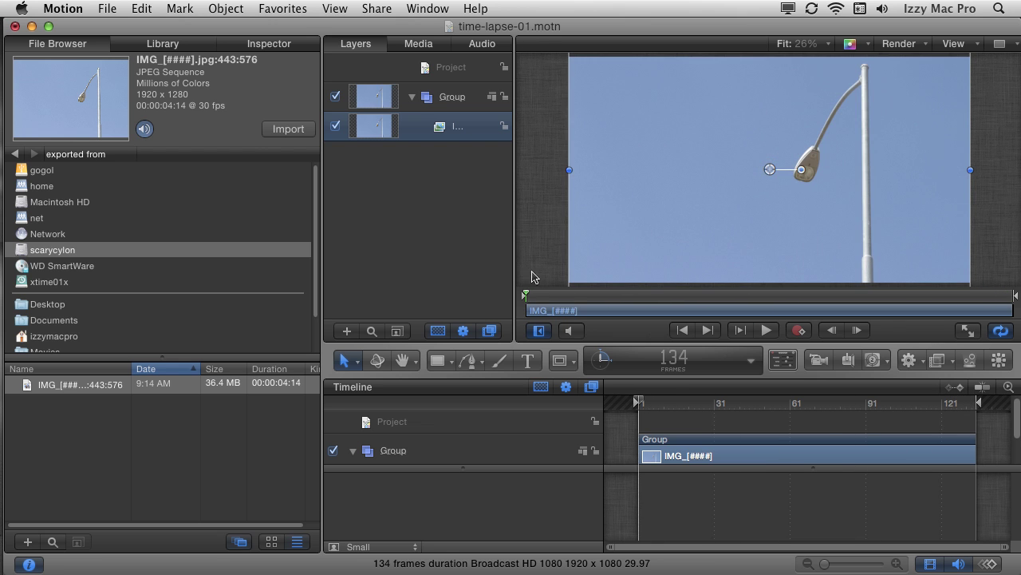
key("space")
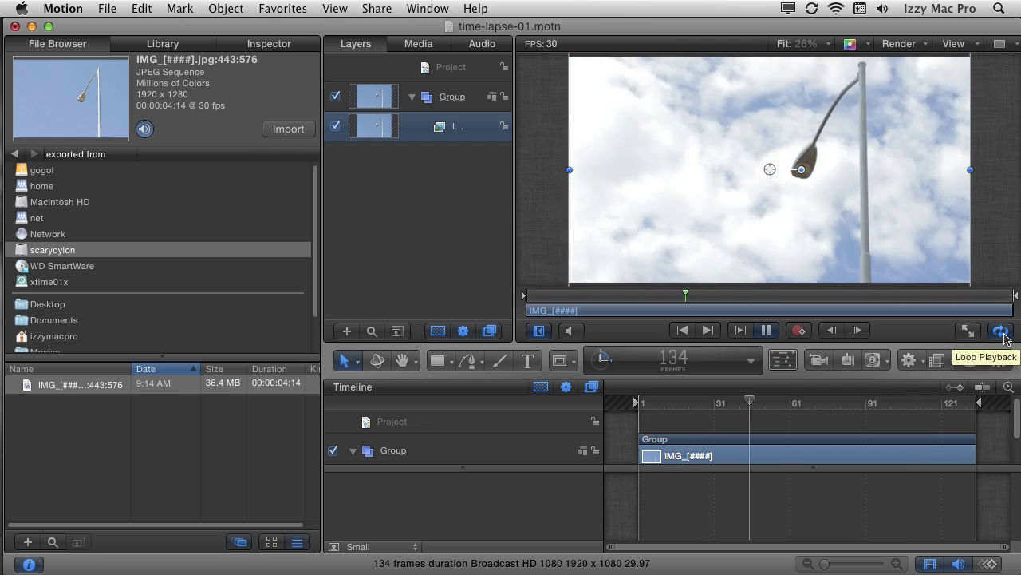
key("space")
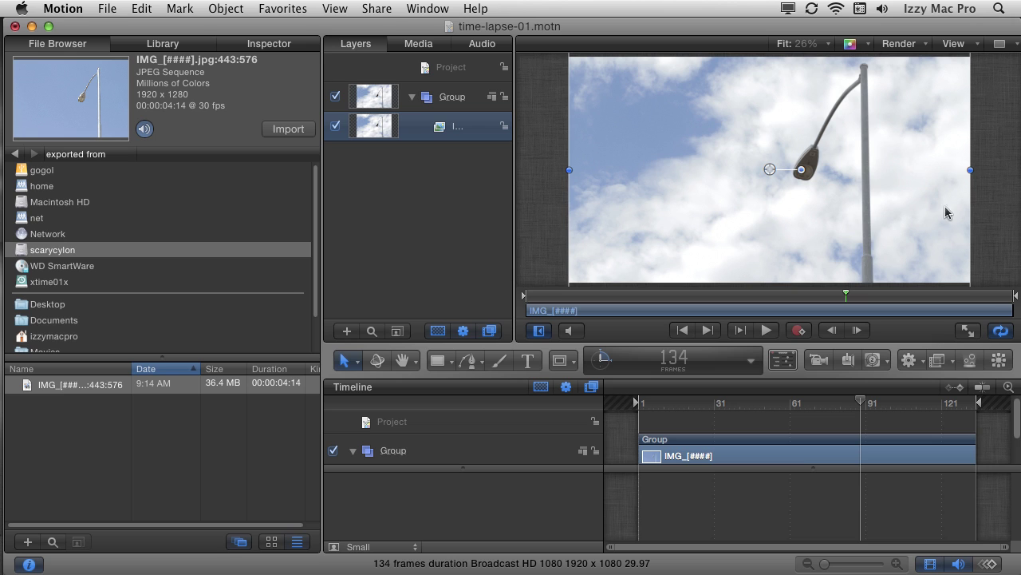
At 12% zoom, drag the street-lamp image down to Y −53 px, then fit the canvas again
left_click(802, 45)
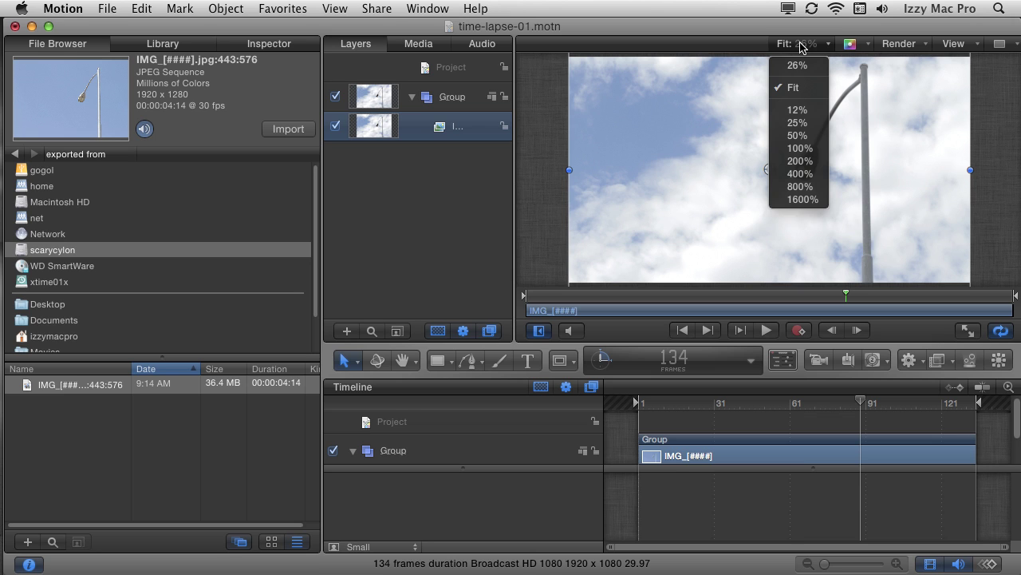
left_click(801, 113)
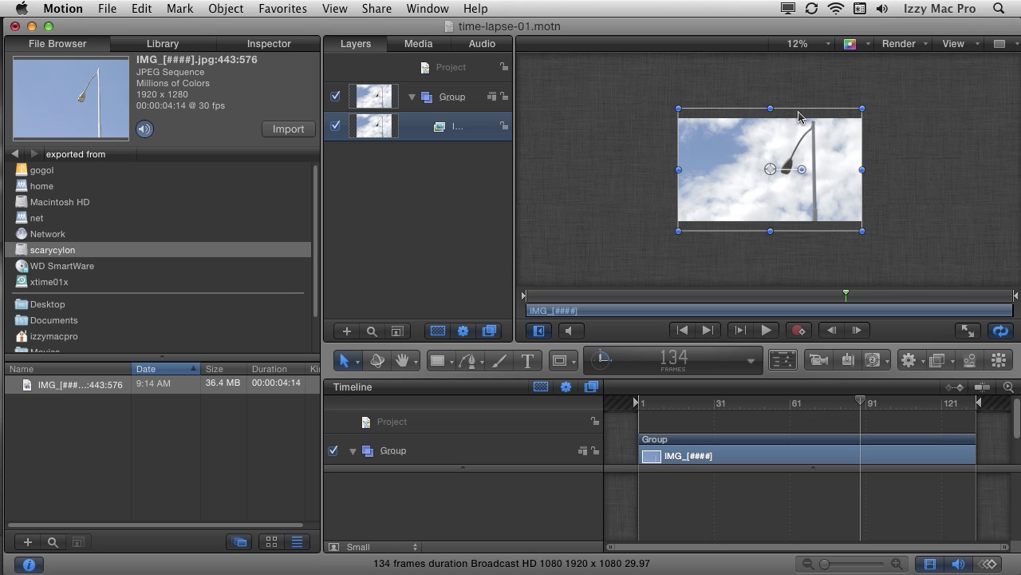
left_click(772, 199)
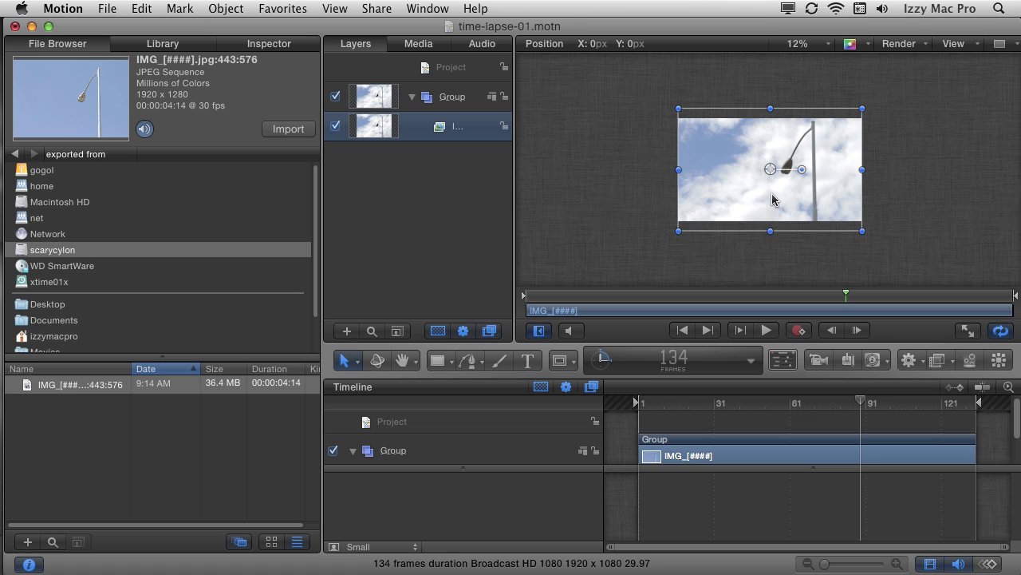
mouse_move(771, 199)
left_mouse_down()
mouse_move(775, 210)
mouse_move(770, 189)
left_mouse_up()
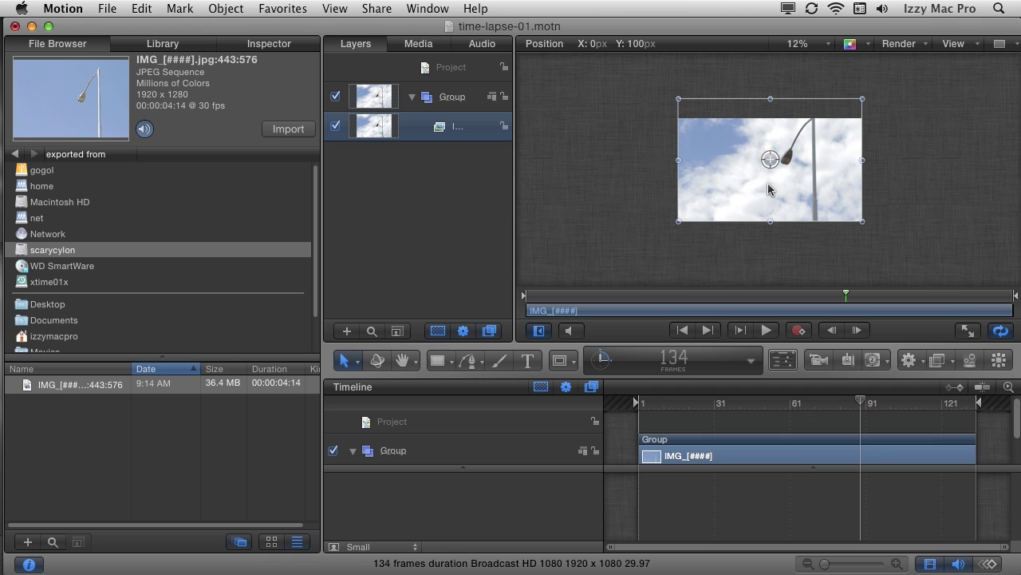
left_click_drag(768, 189, 770, 206)
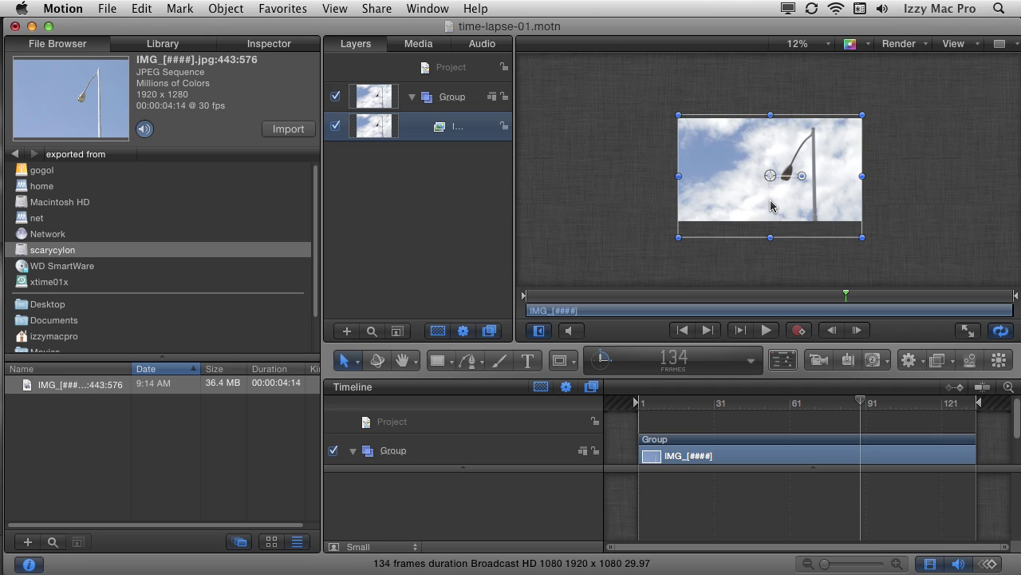
left_click(817, 45)
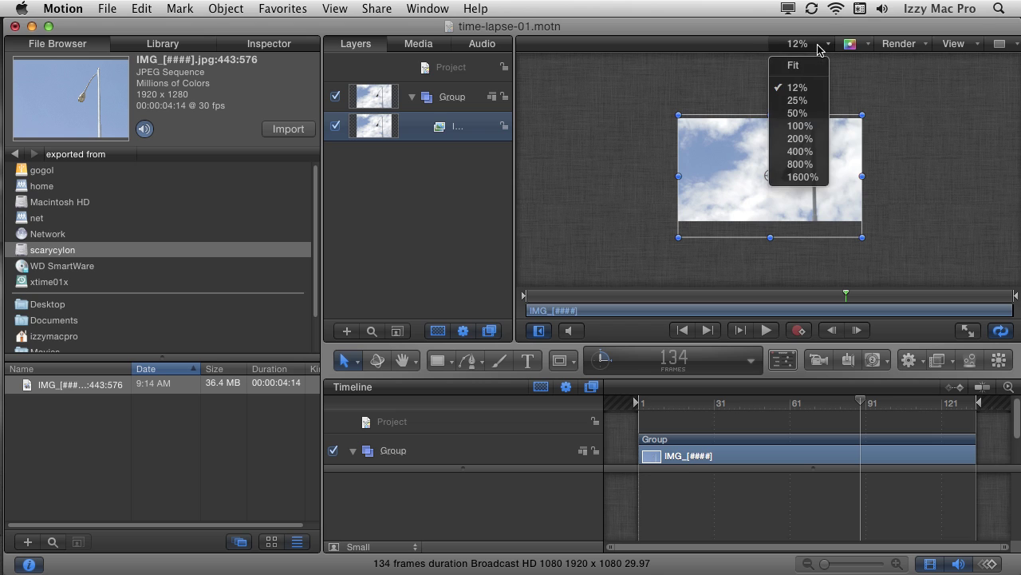
left_click(815, 69)
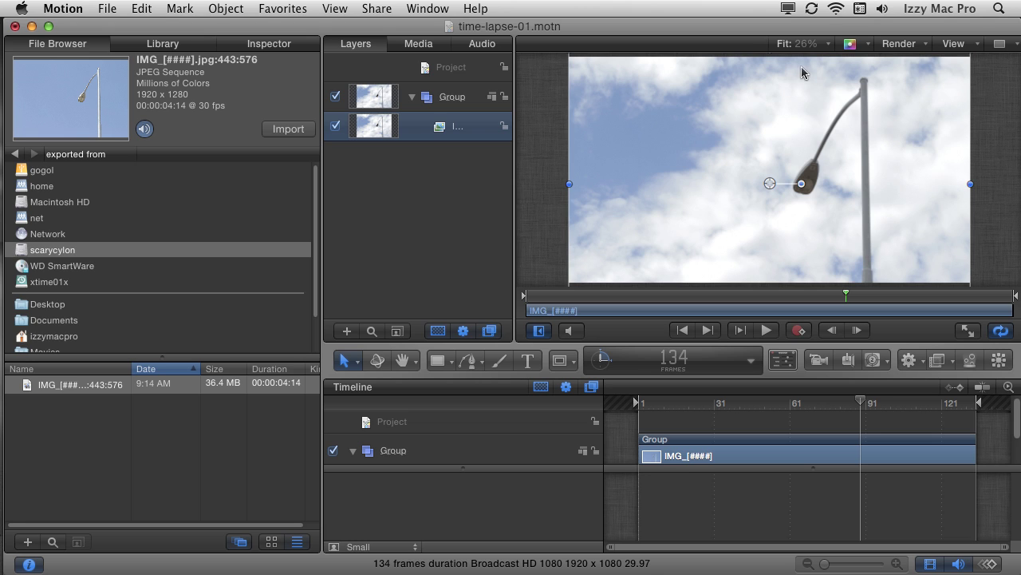
Start a movie export using Apple ProRes 422, video only
left_click(375, 8)
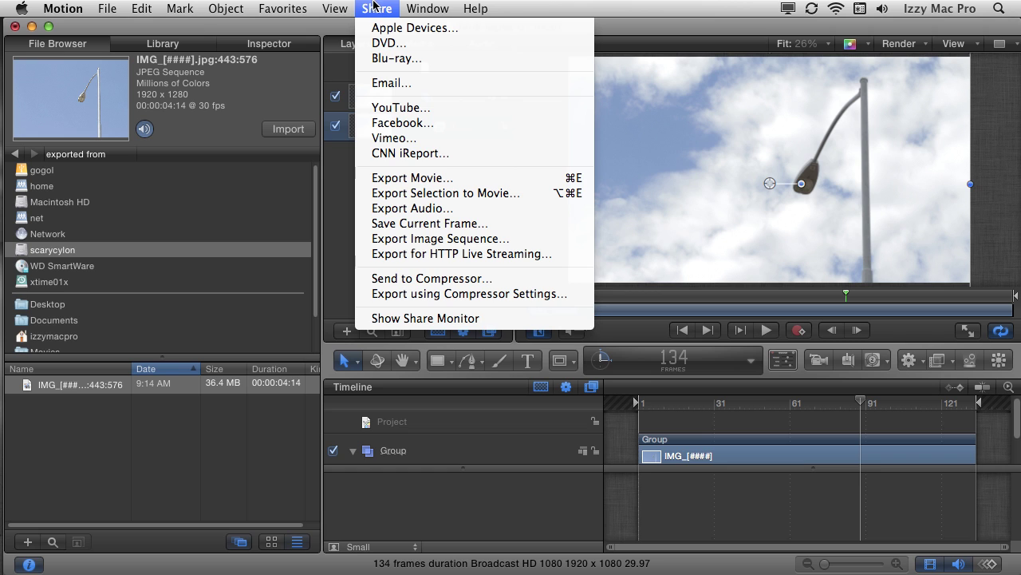
left_click(399, 178)
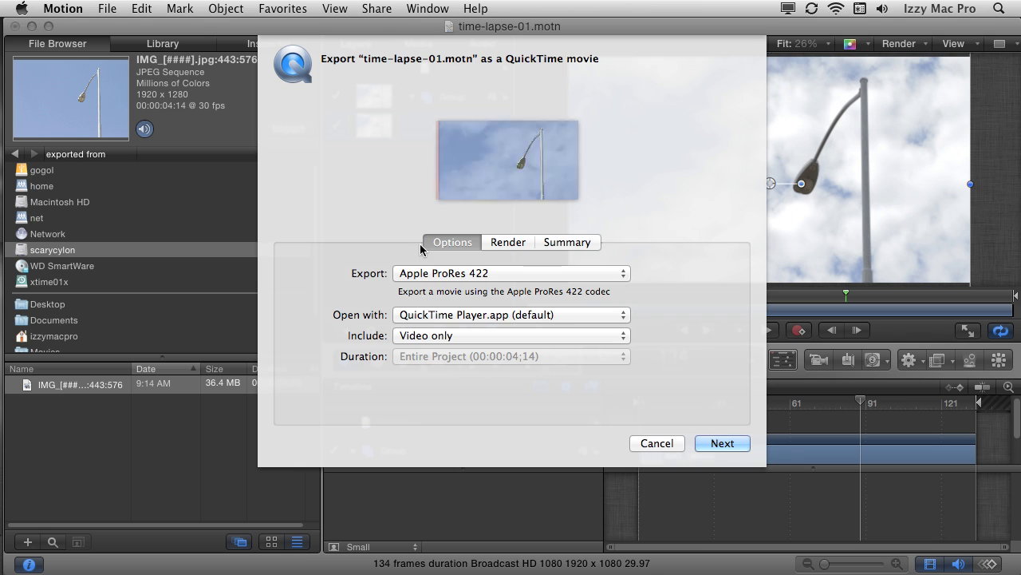
left_click(510, 276)
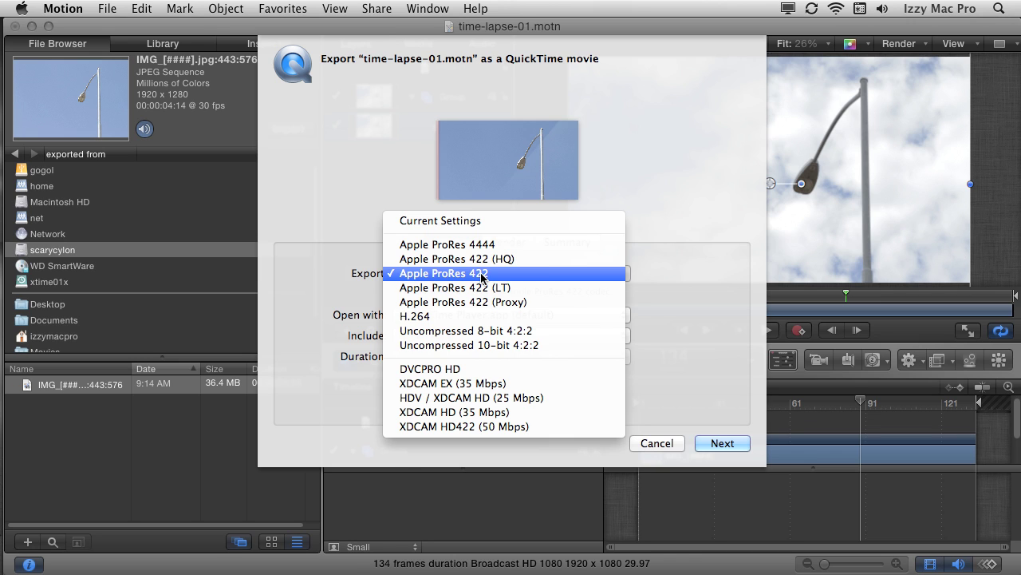
left_click(482, 276)
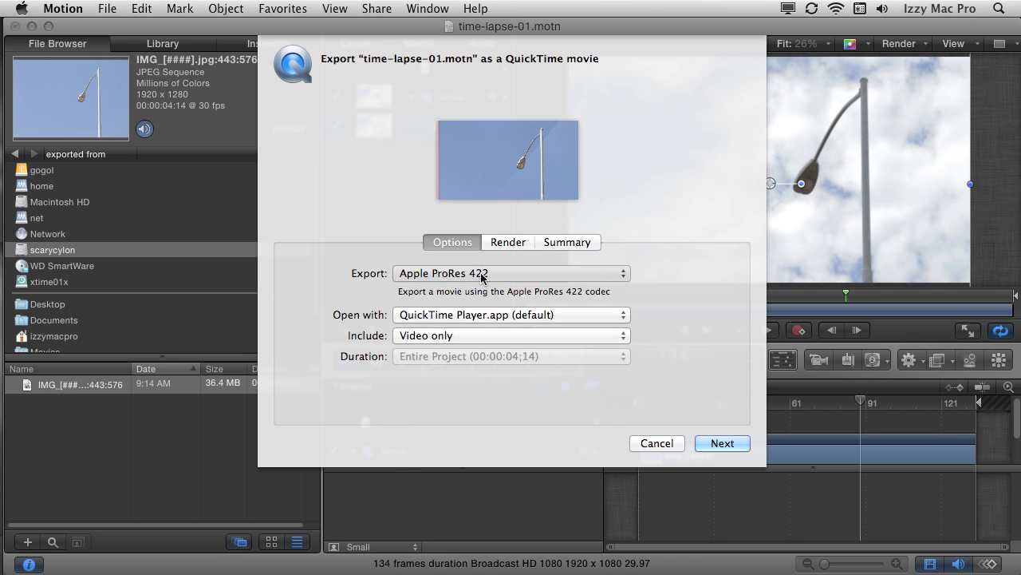
left_click(444, 339)
left_click(448, 337)
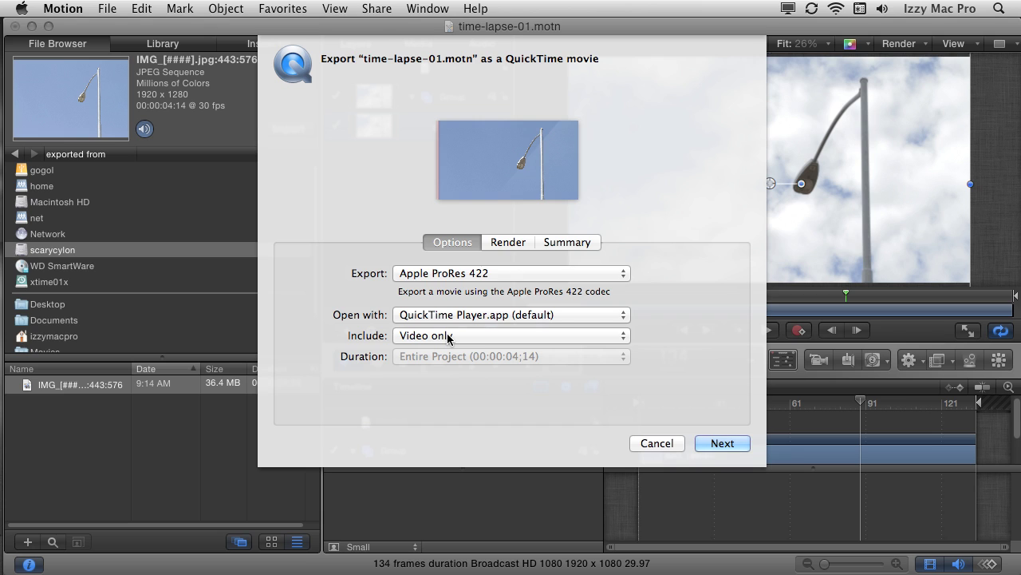
Set render options to Color, Best quality, fields and motion blur off, frame blending on
left_click(501, 244)
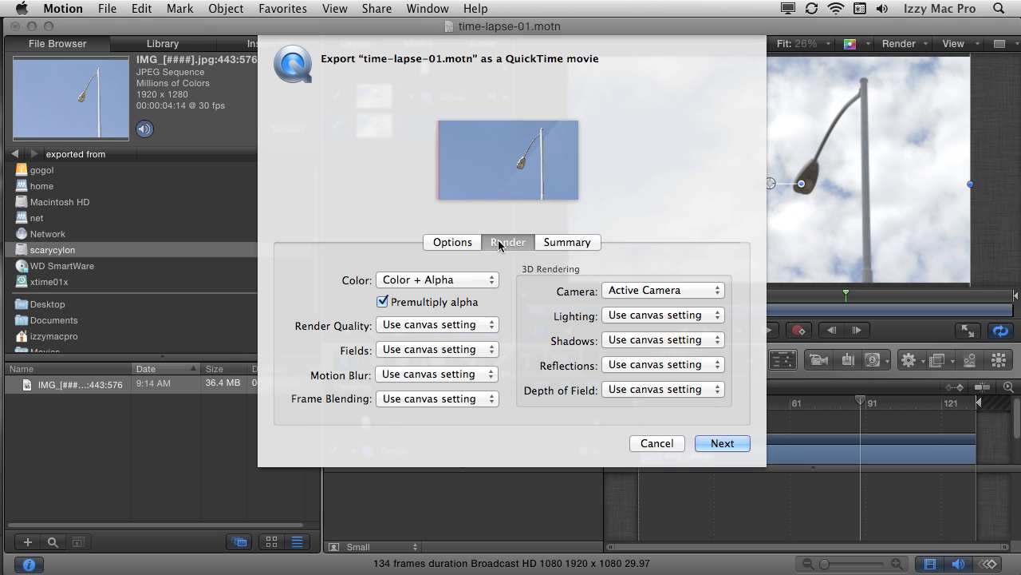
left_click(470, 284)
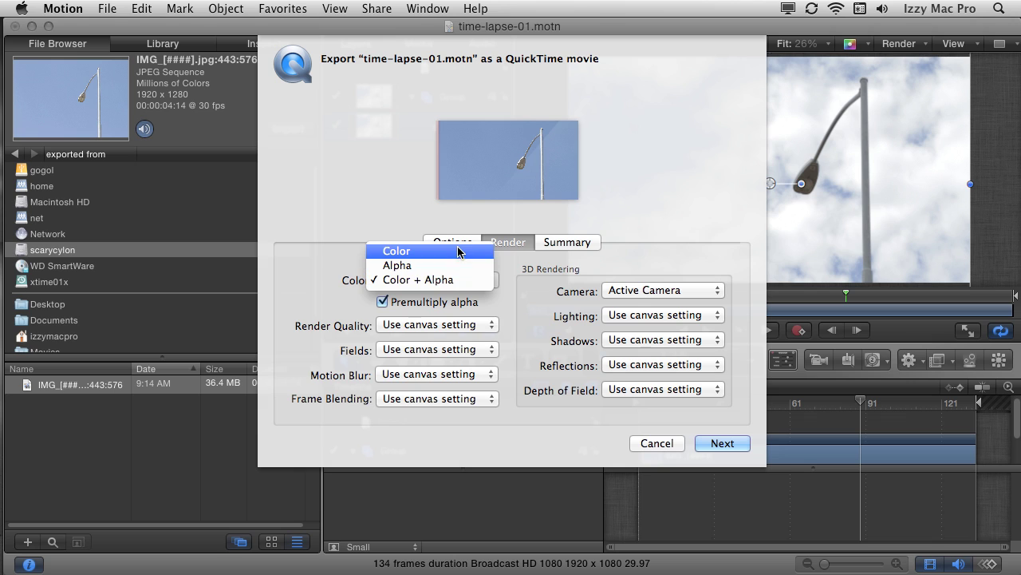
left_click(459, 252)
left_click(455, 324)
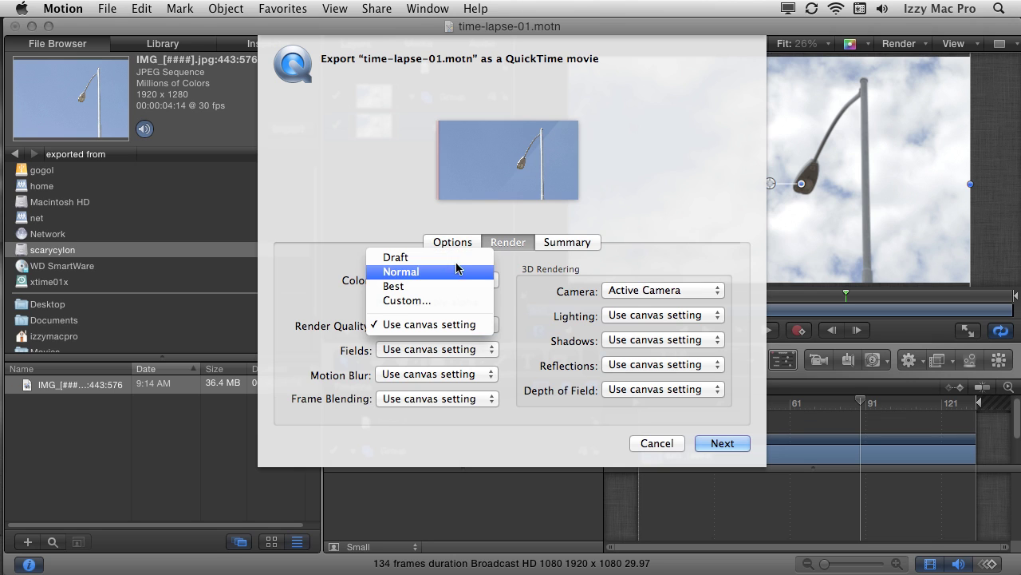
left_click(460, 286)
left_click(461, 349)
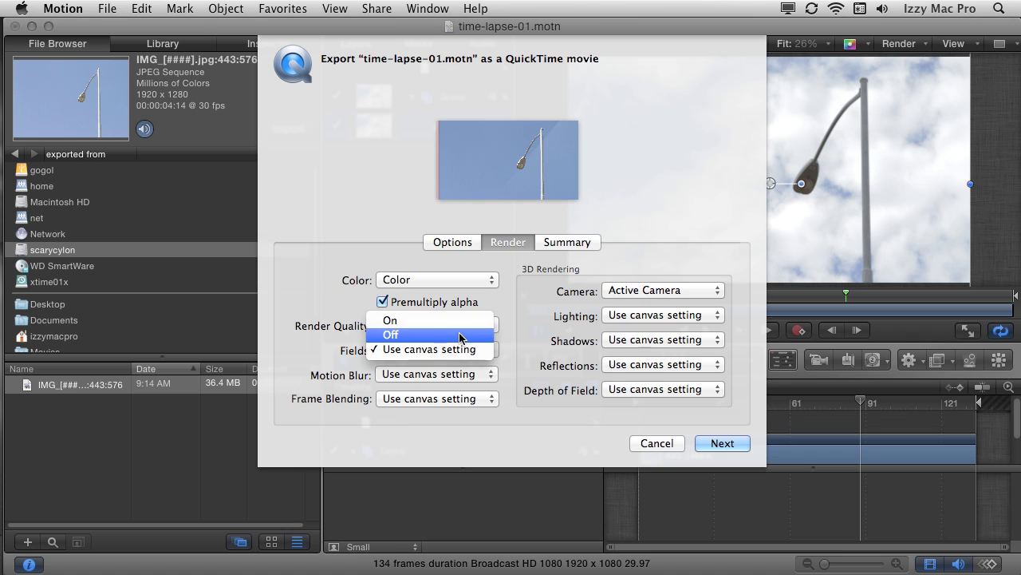
left_click(461, 335)
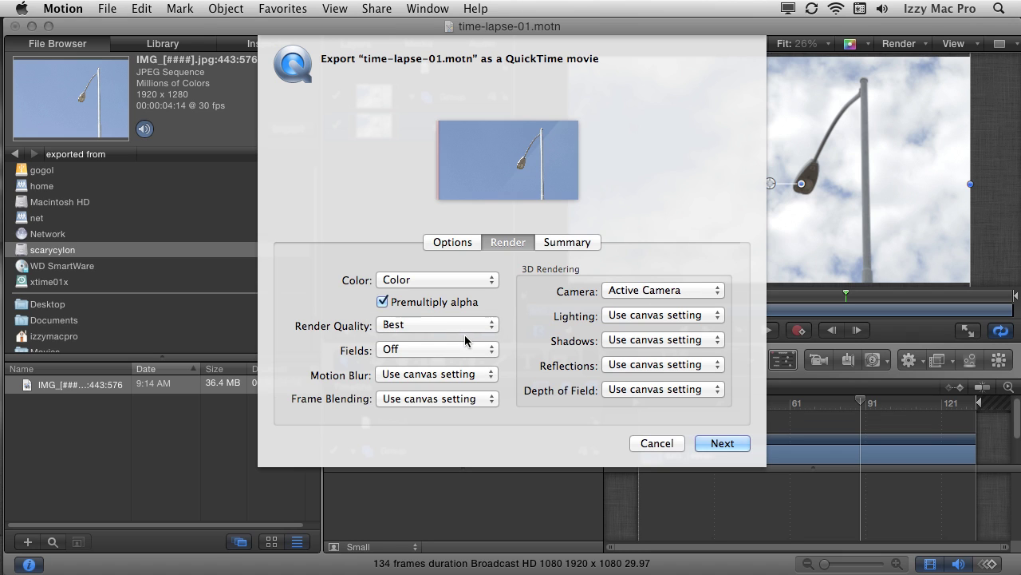
left_click(445, 374)
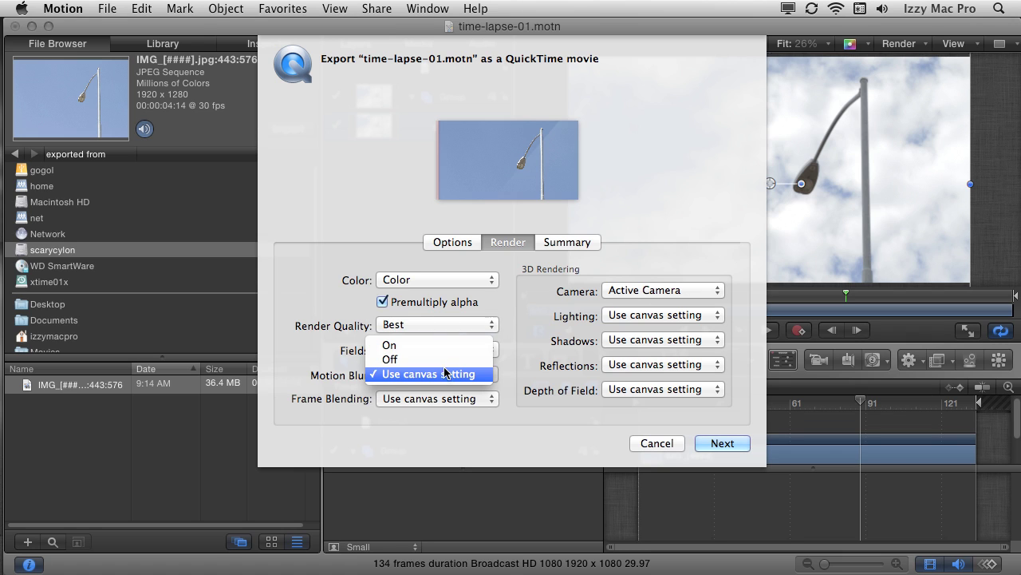
left_click(445, 360)
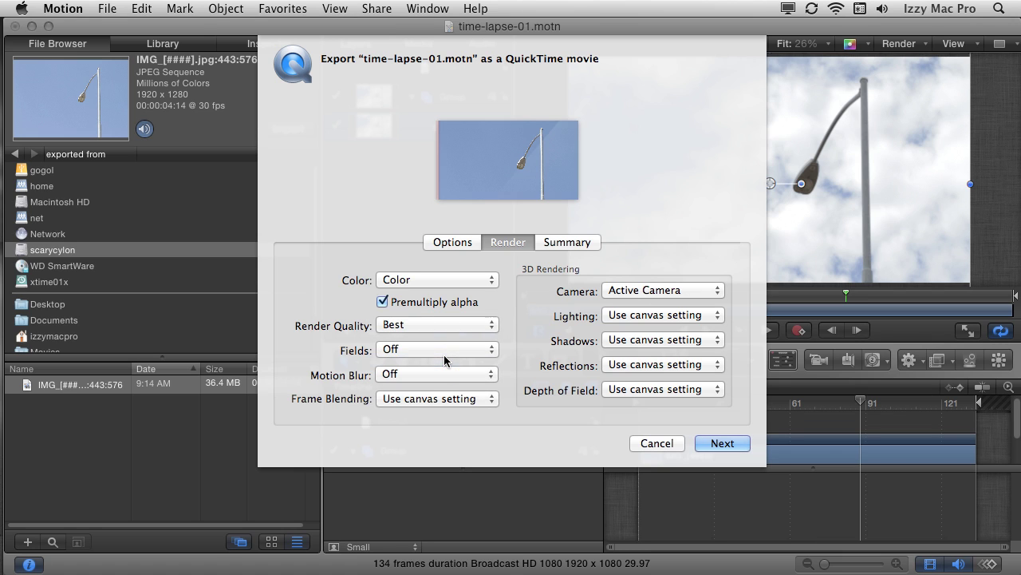
left_click(431, 397)
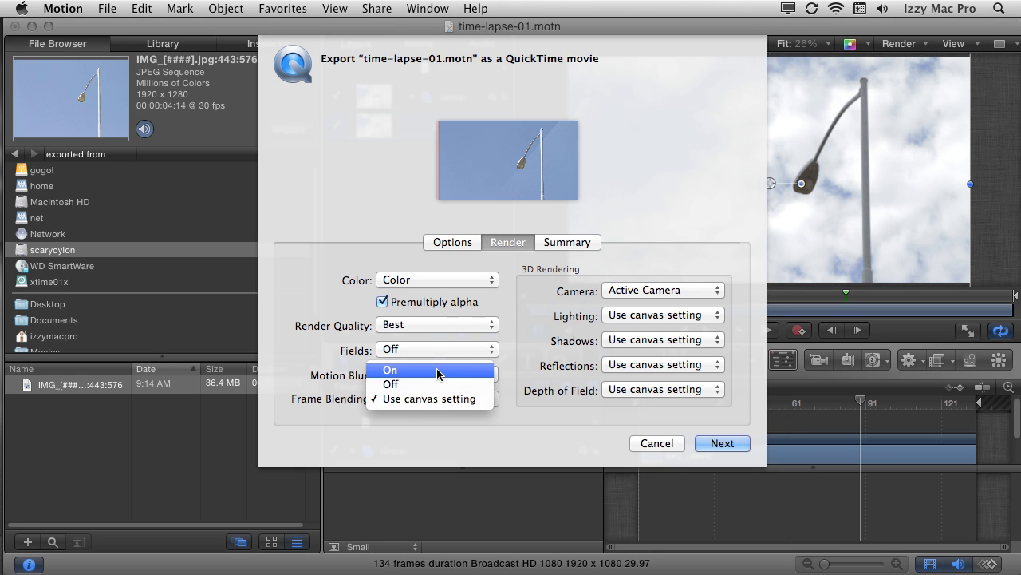
left_click(435, 370)
left_click(716, 442)
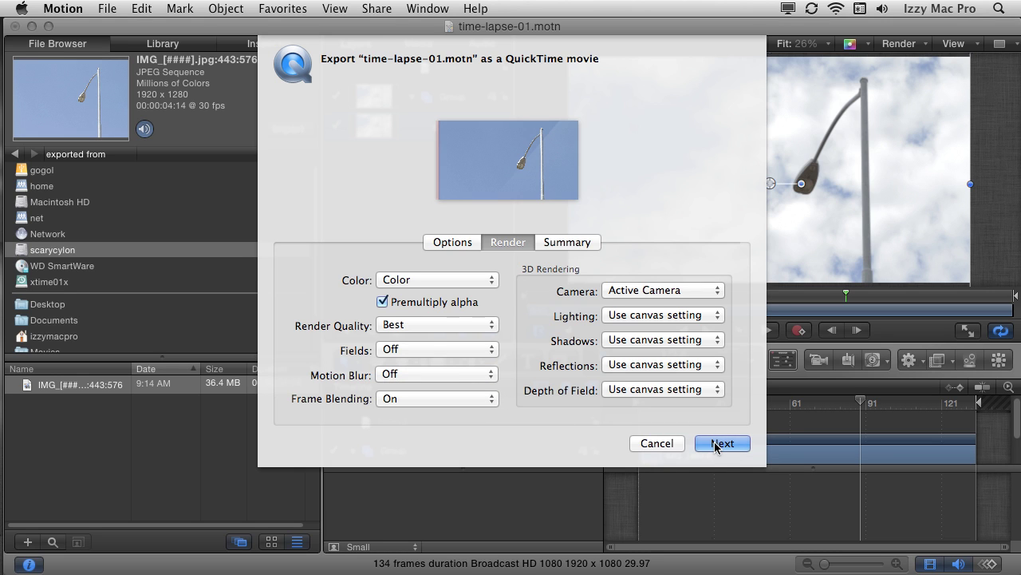
key("super+Up")
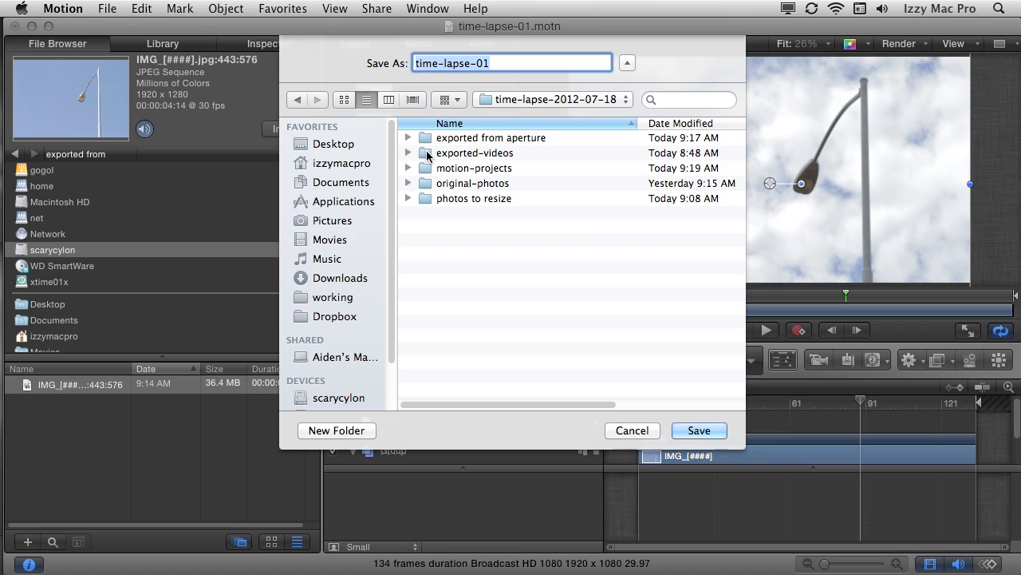
Save the export as time-lapse-01-master.mov in the exported-videos folder
double_click(427, 157)
left_click(574, 63)
type("-ma")
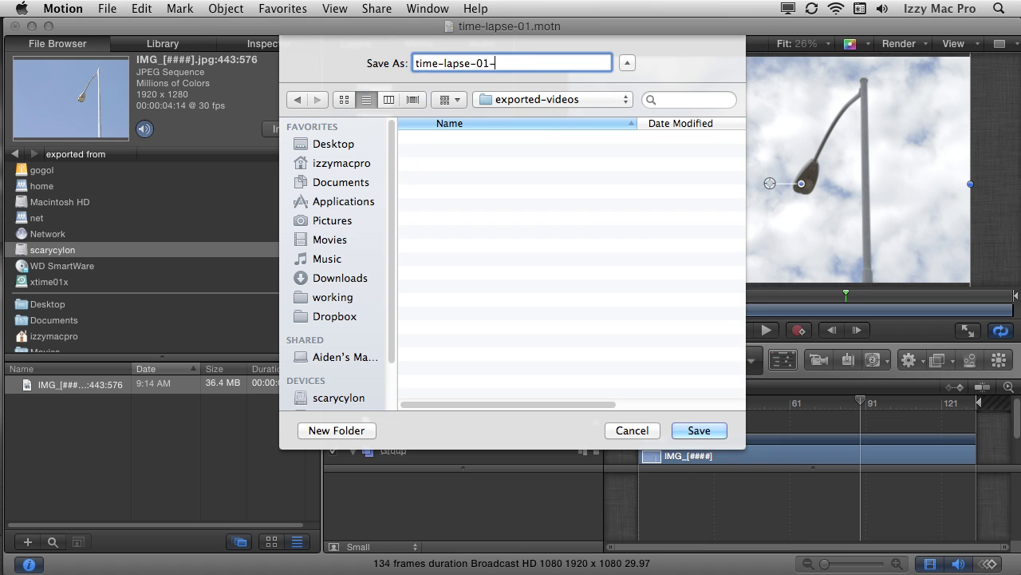
type("ster")
left_click(699, 430)
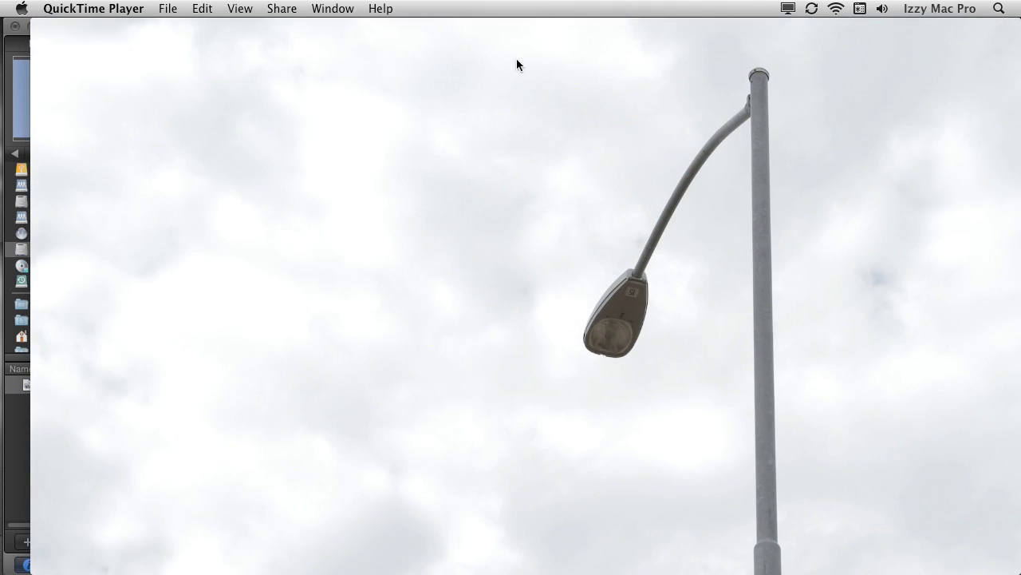
Play time-lapse-01-master.mov in QuickTime Player through to its end at 00:03
mouse_move(511, 166)
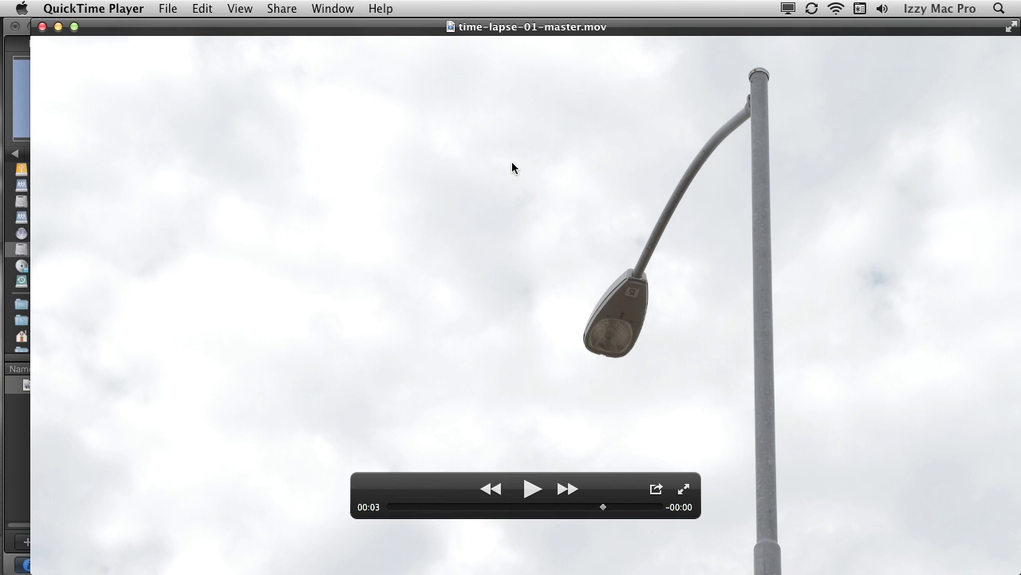